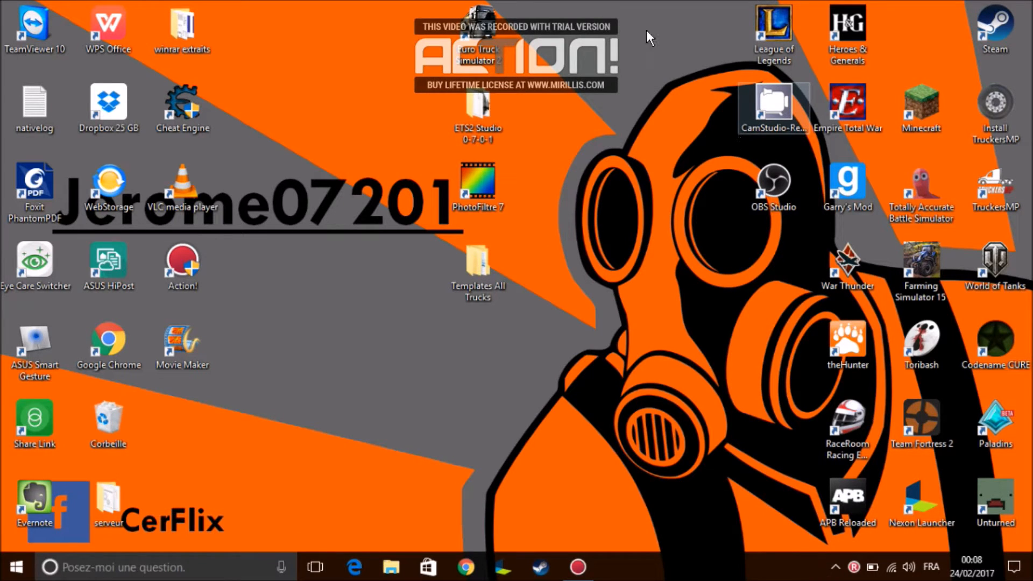
pyautogui.moveTo(609, 88); pyautogui.dragTo(628, 228)
pyautogui.moveTo(645, 321); pyautogui.dragTo(650, 451)
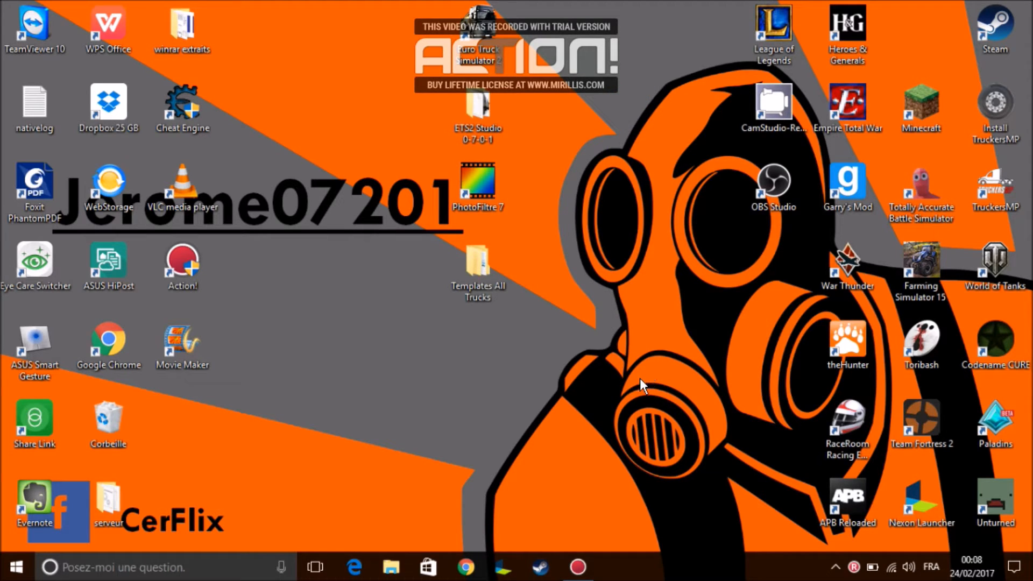
pyautogui.moveTo(497, 321); pyautogui.dragTo(429, 6)
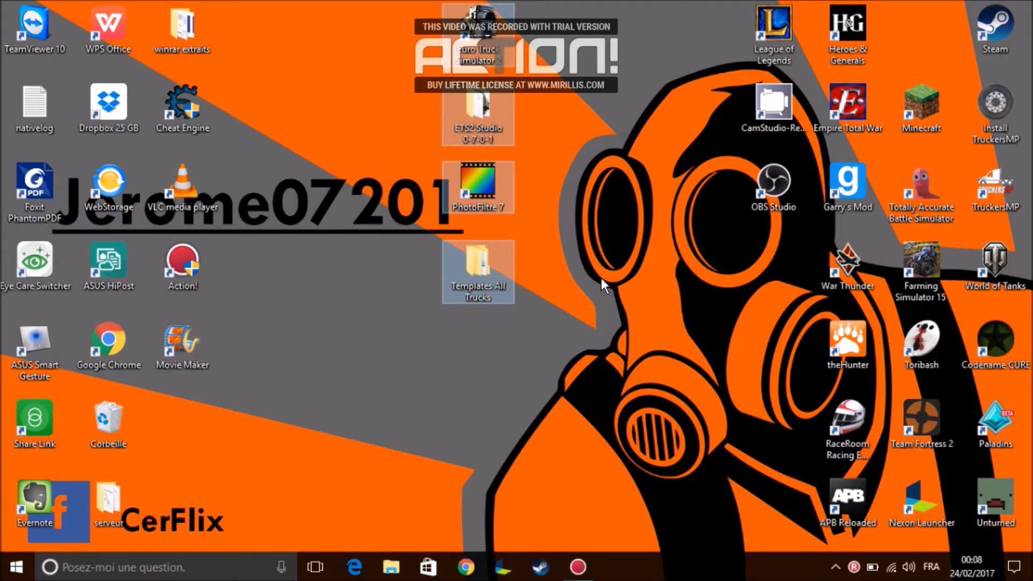
pyautogui.click(602, 278)
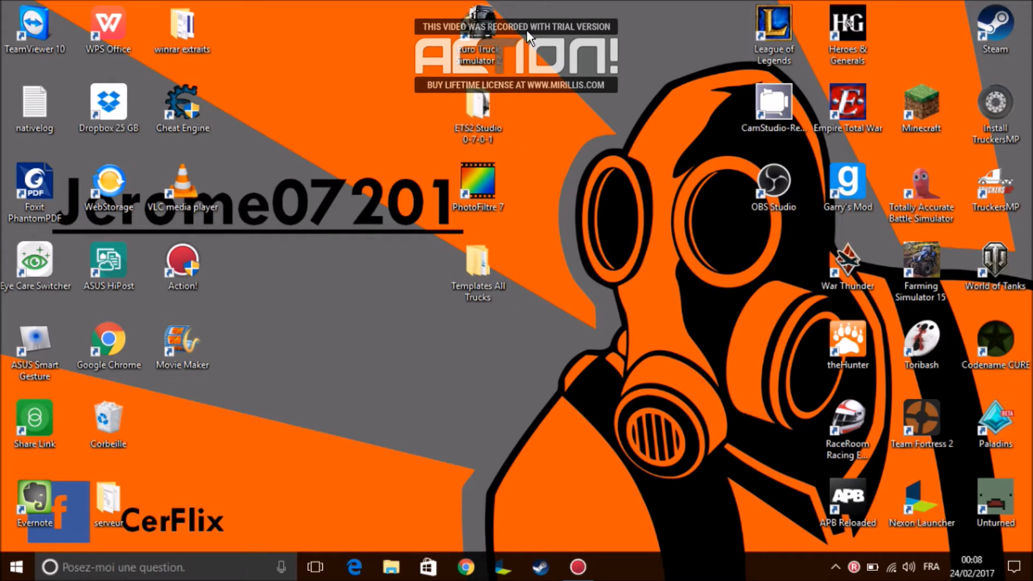
pyautogui.moveTo(602, 143); pyautogui.dragTo(625, 150)
pyautogui.moveTo(654, 224); pyautogui.dragTo(633, 257)
pyautogui.moveTo(629, 257); pyautogui.dragTo(472, 31)
pyautogui.moveTo(496, 169); pyautogui.dragTo(565, 171)
pyautogui.moveTo(511, 161); pyautogui.dragTo(628, 198)
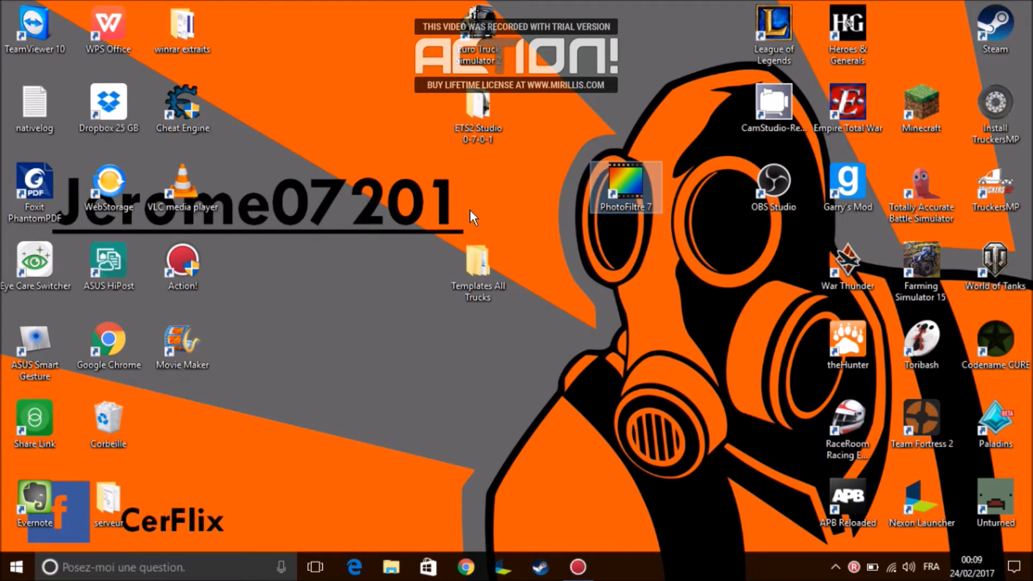
pyautogui.moveTo(470, 210); pyautogui.dragTo(469, 211)
pyautogui.moveTo(473, 271); pyautogui.dragTo(477, 296)
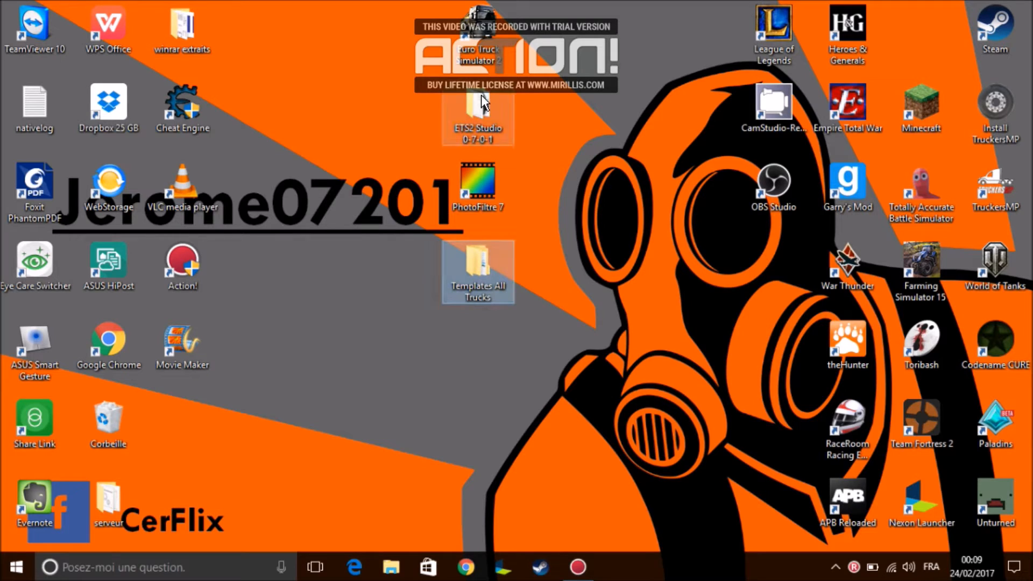
pyautogui.click(458, 122)
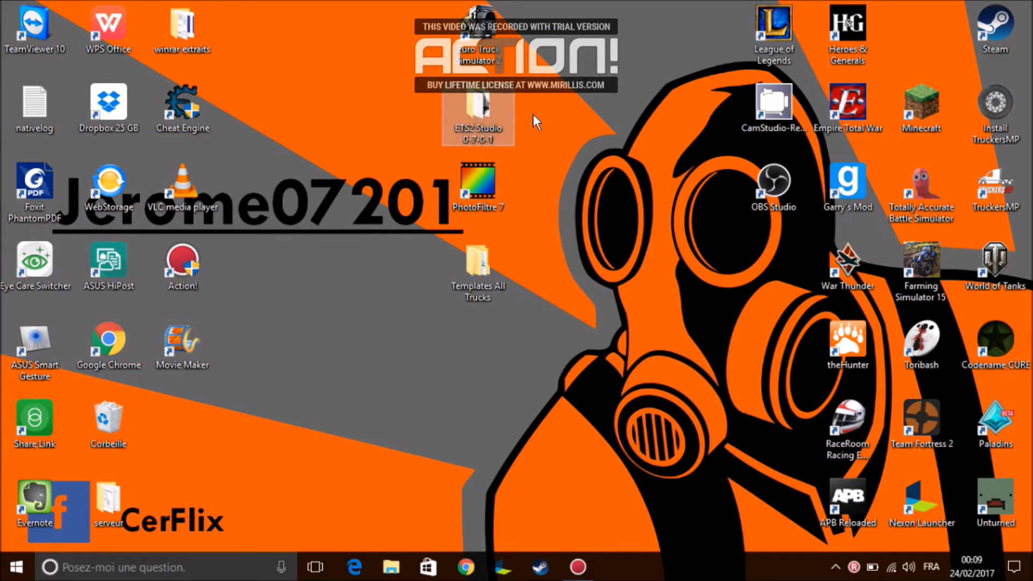
pyautogui.moveTo(589, 106); pyautogui.dragTo(430, 298)
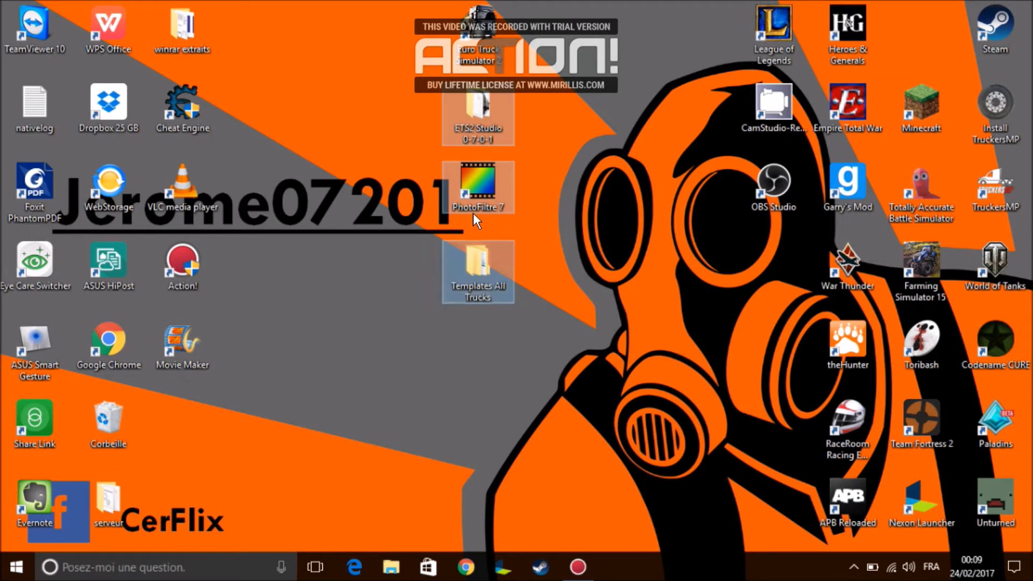
pyautogui.click(497, 34)
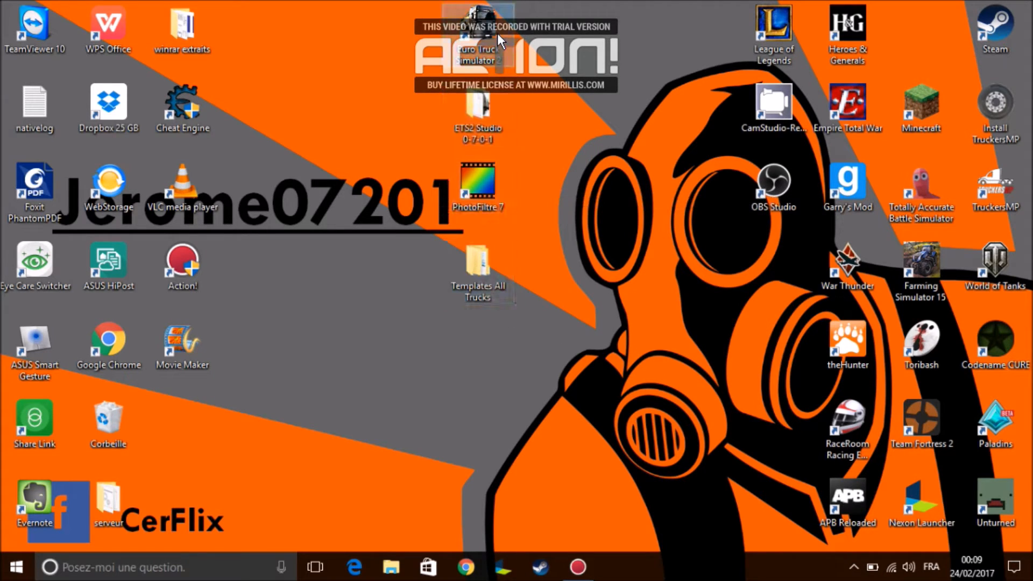
pyautogui.doubleClick(497, 278)
pyautogui.doubleClick(173, 252)
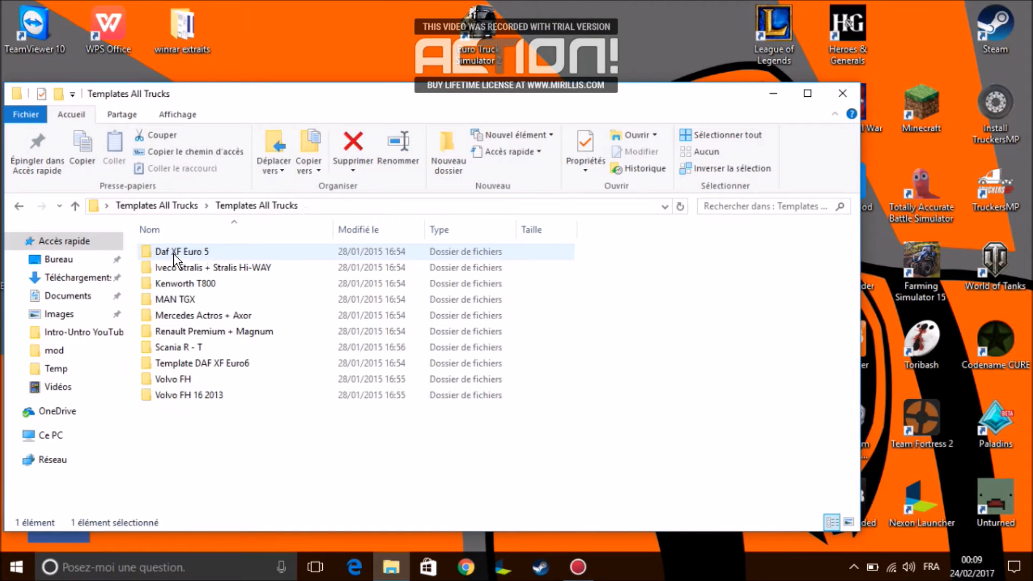
pyautogui.moveTo(218, 447); pyautogui.dragTo(175, 247)
pyautogui.click(626, 390)
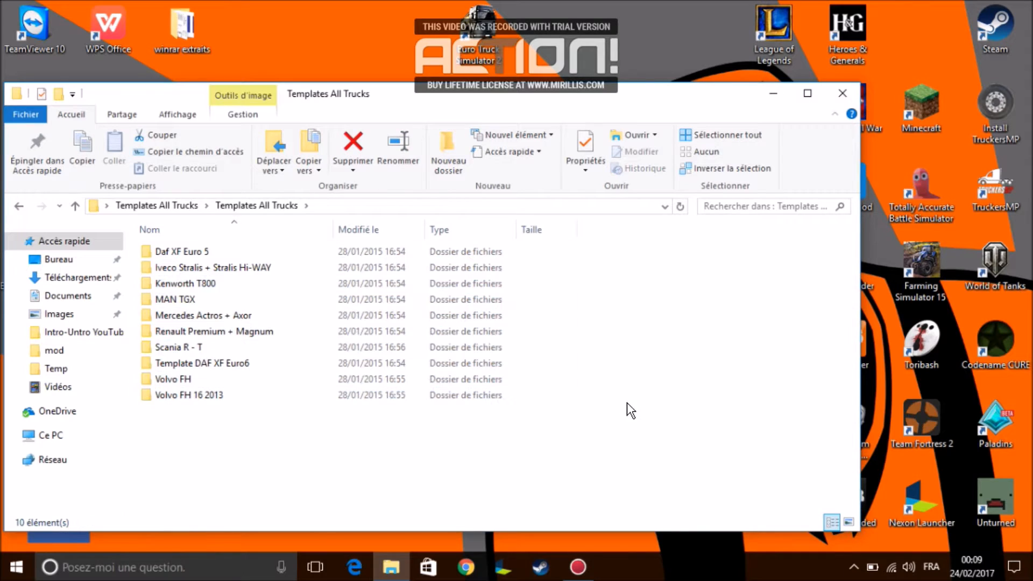
pyautogui.doubleClick(209, 331)
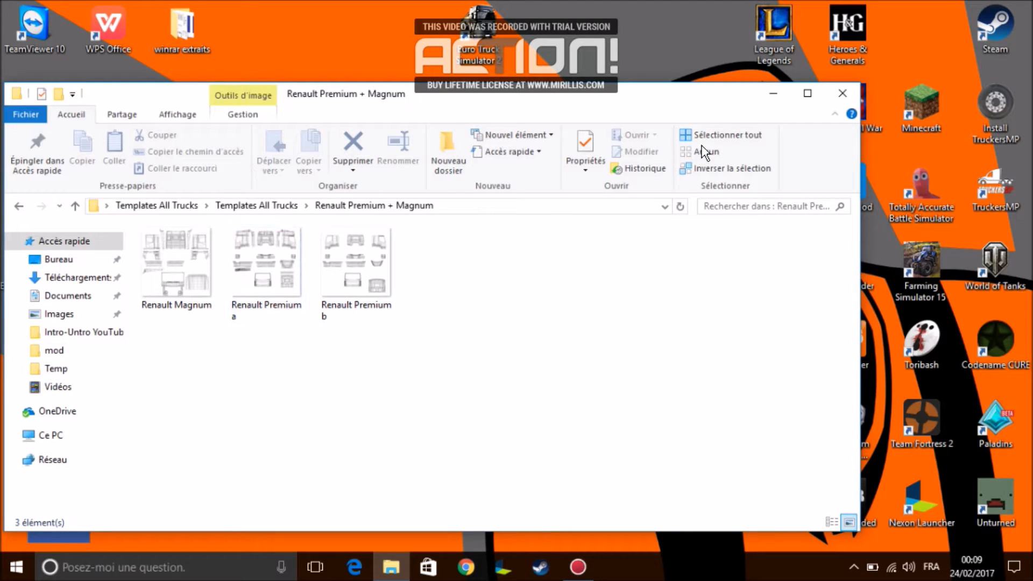
pyautogui.moveTo(535, 265); pyautogui.dragTo(423, 319)
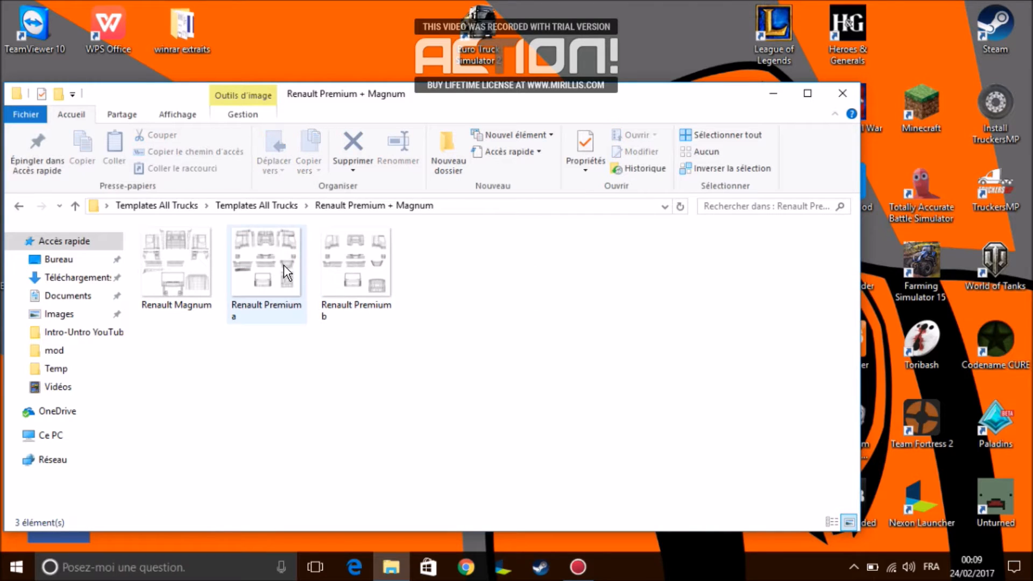
pyautogui.click(842, 93)
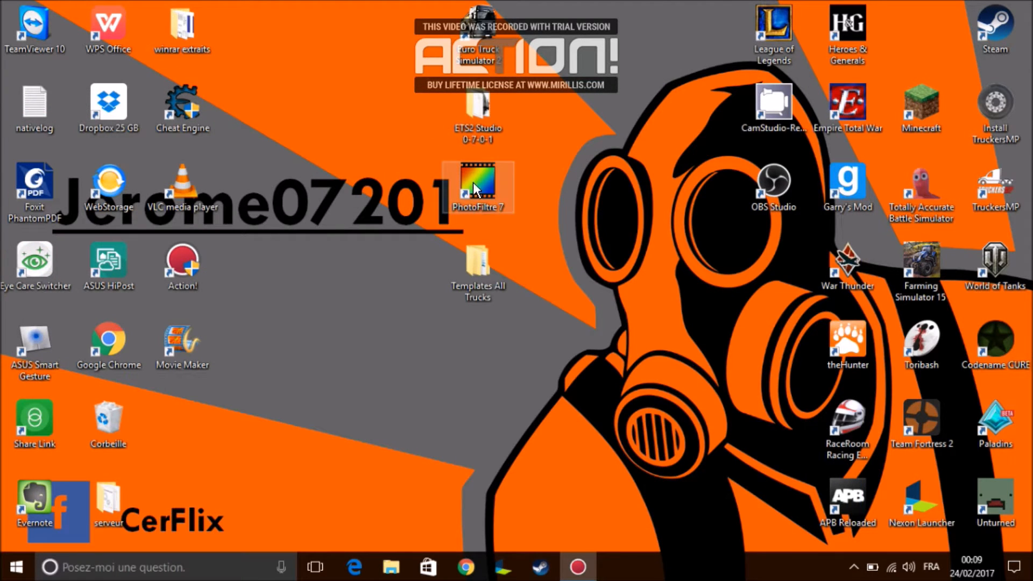
# Open the Templates All Trucks folder inside the desktop folder of the same name and reposition its window.
pyautogui.doubleClick(473, 259)
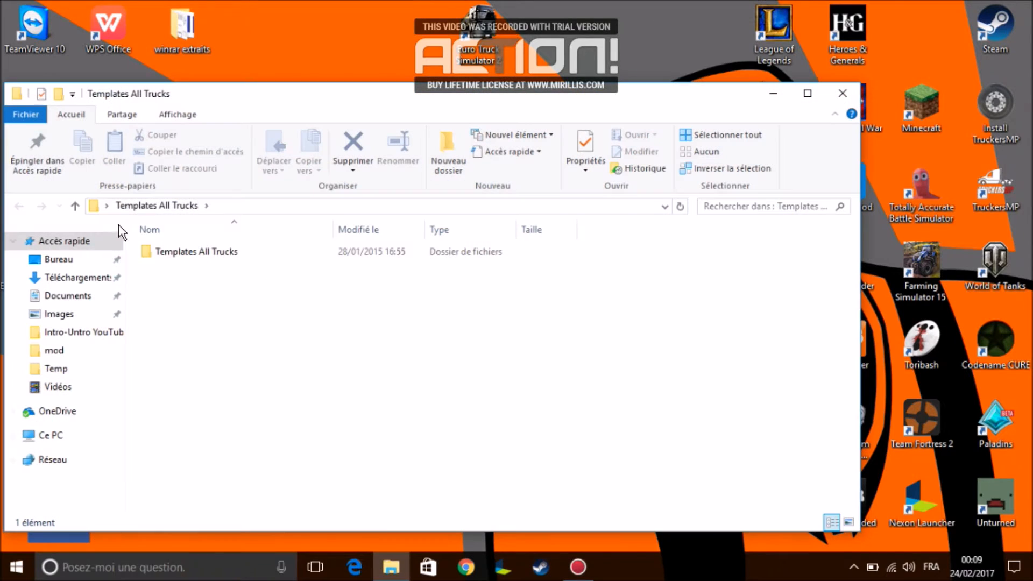
pyautogui.doubleClick(198, 263)
pyautogui.moveTo(338, 96); pyautogui.dragTo(569, 235)
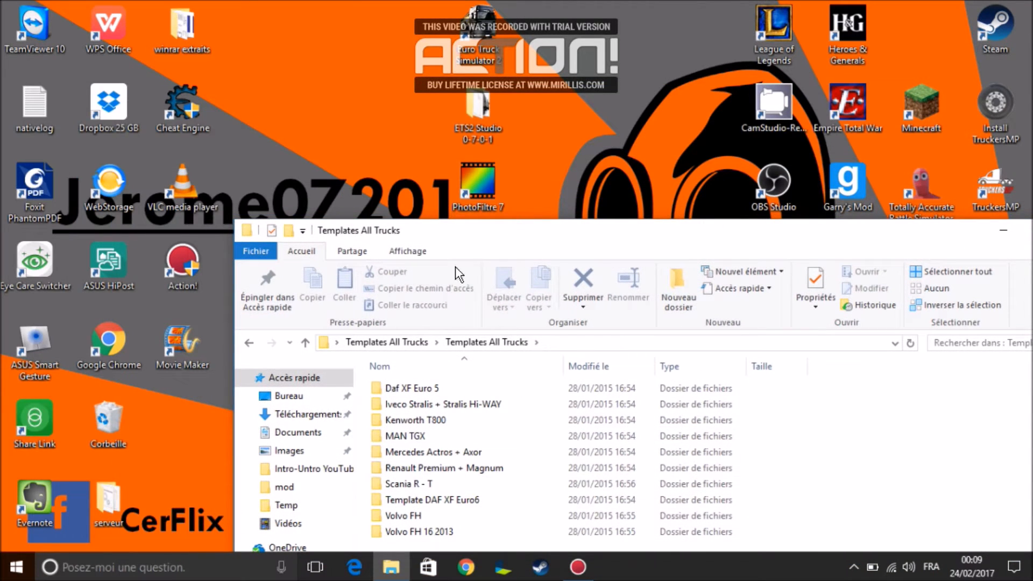
pyautogui.moveTo(408, 231); pyautogui.dragTo(235, 86)
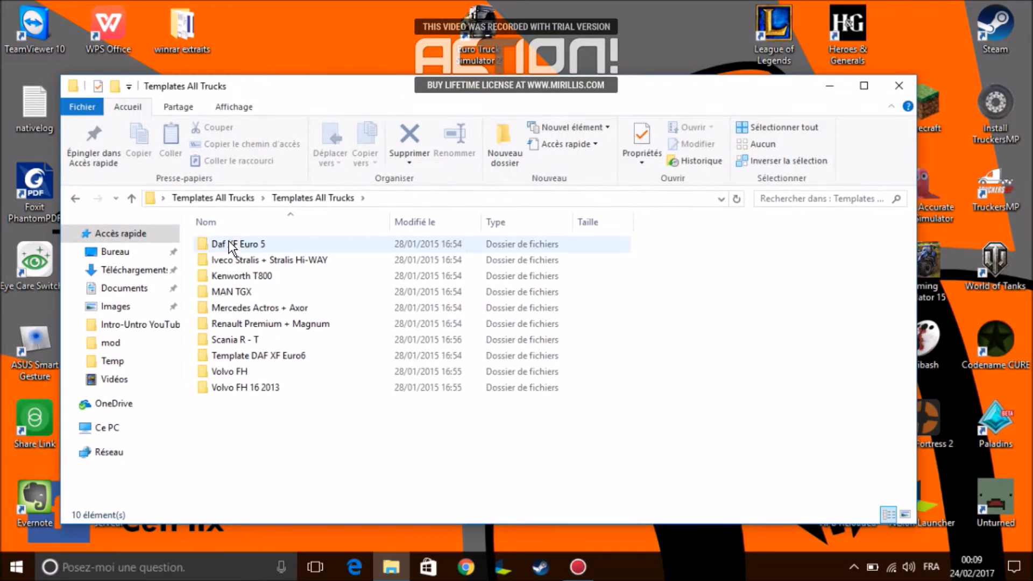
pyautogui.moveTo(593, 259); pyautogui.dragTo(588, 351)
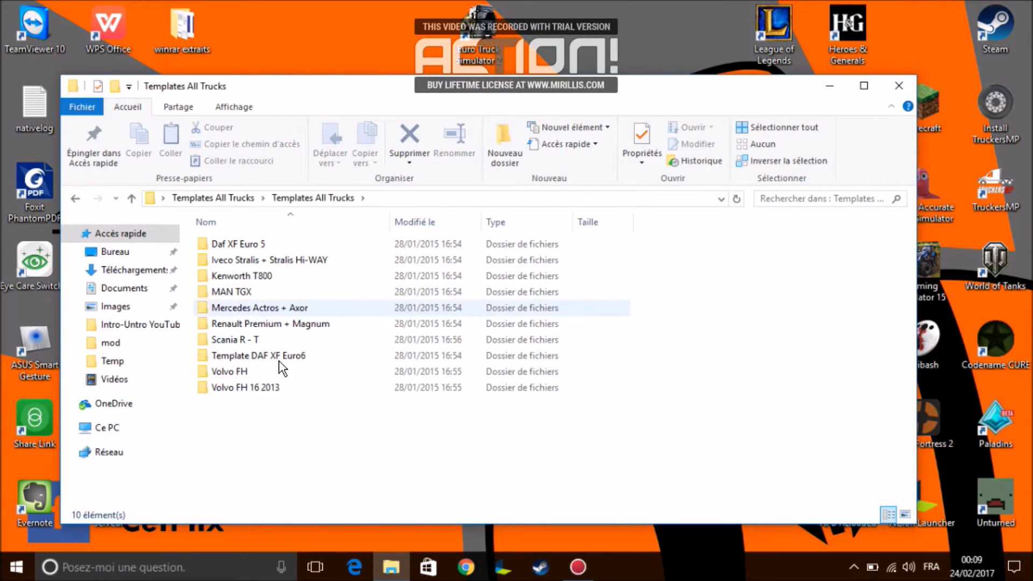
pyautogui.moveTo(266, 454); pyautogui.dragTo(211, 392)
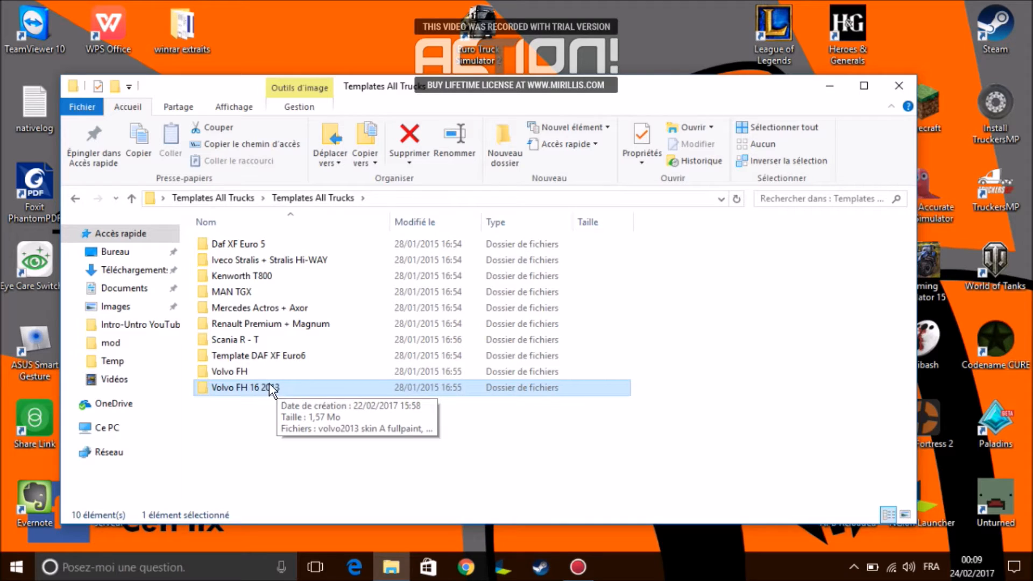
pyautogui.click(235, 422)
pyautogui.moveTo(351, 431); pyautogui.dragTo(291, 383)
pyautogui.click(322, 435)
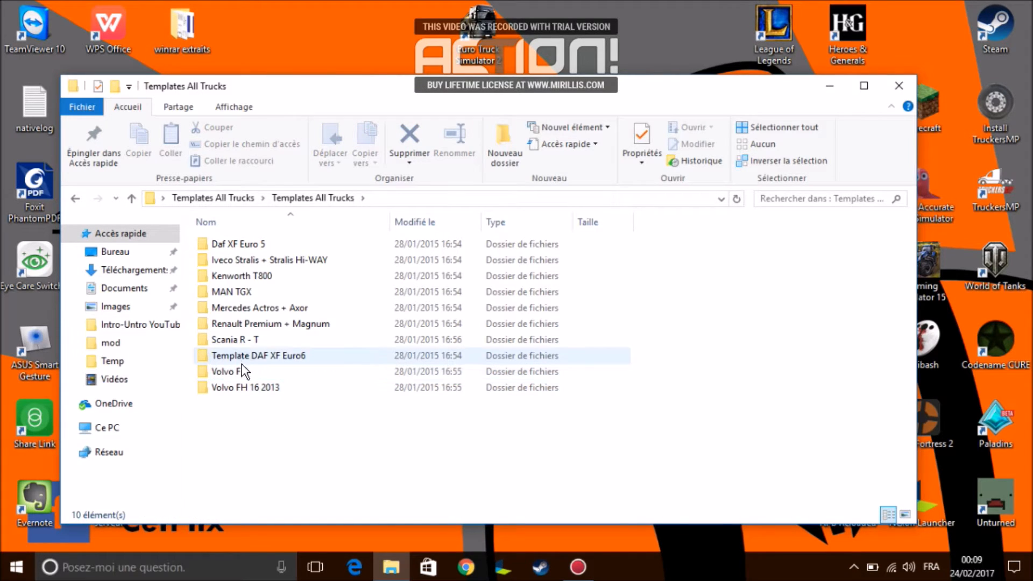
# Open the Renault Premium a image from the Renault Premium + Magnum folder in PhotoFiltre 7.
pyautogui.click(277, 327)
pyautogui.doubleClick(277, 328)
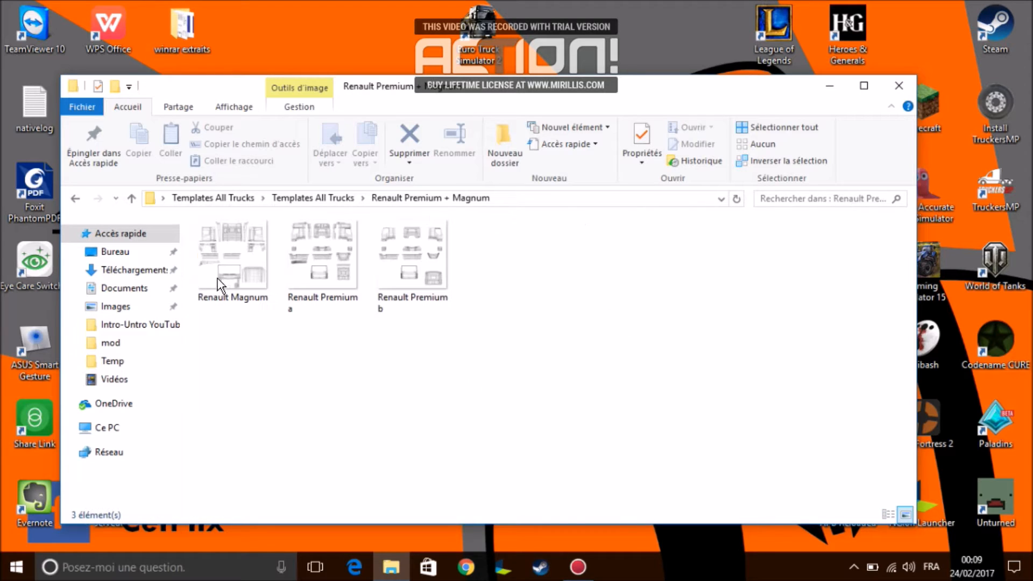
pyautogui.moveTo(514, 86); pyautogui.dragTo(710, 257)
pyautogui.moveTo(518, 425); pyautogui.dragTo(481, 216)
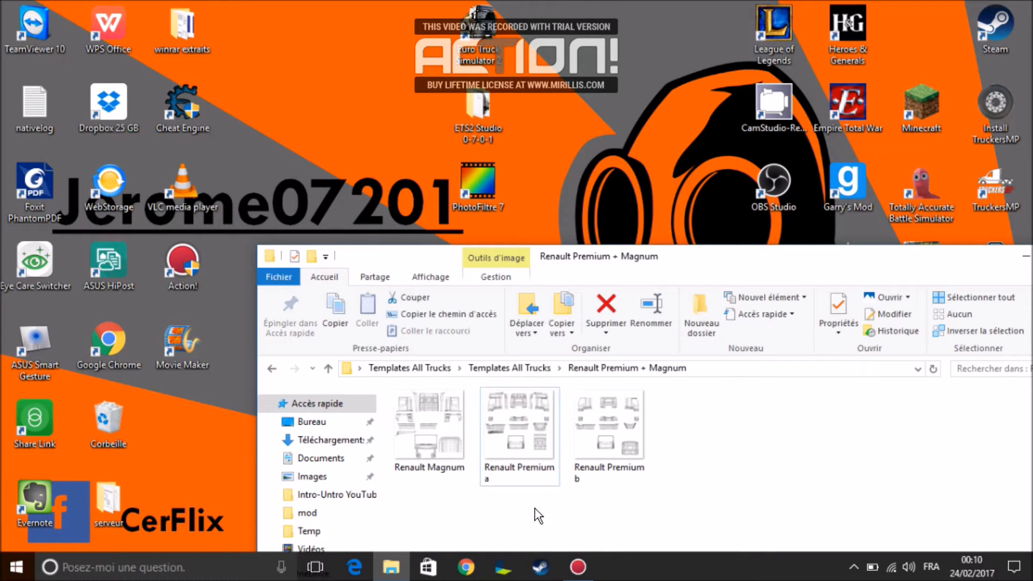
pyautogui.moveTo(521, 464); pyautogui.dragTo(485, 183)
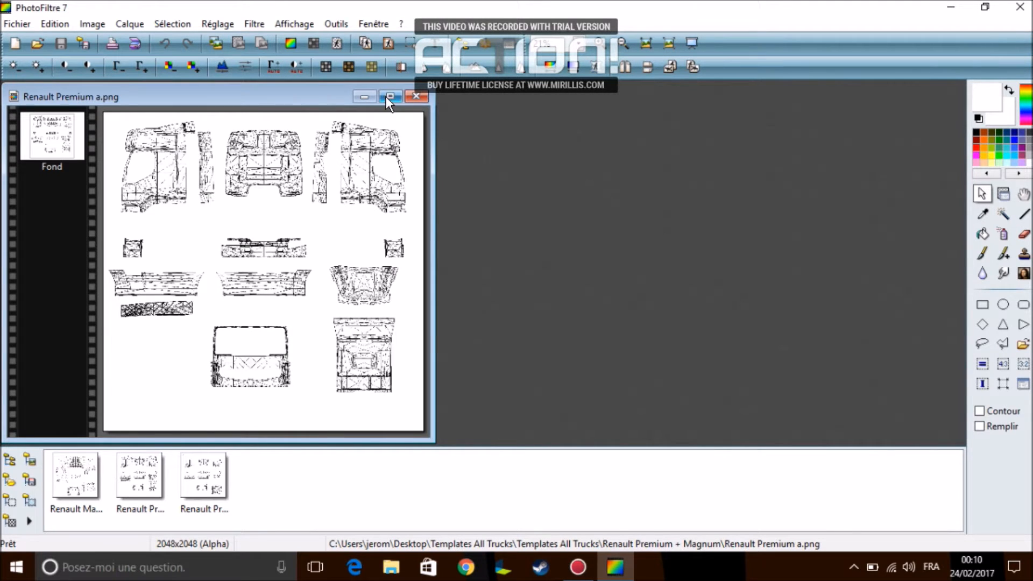
# Maximize the Renault Premium a image and inspect the truck's wireframe template up close.
pyautogui.click(389, 97)
pyautogui.scroll(-1, 359, 222)
pyautogui.scroll(4, 359, 222)
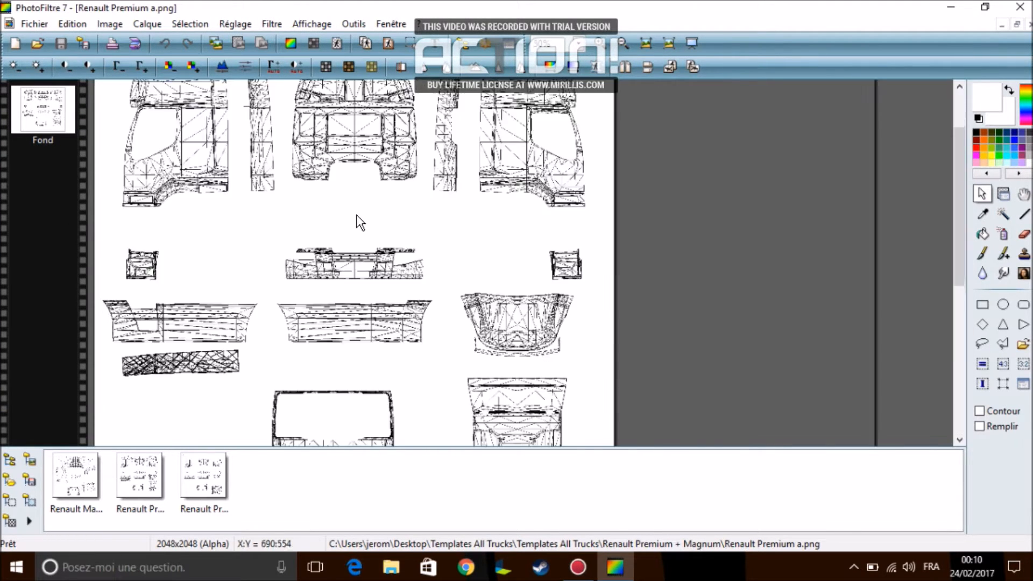
pyautogui.scroll(2, 496, 229)
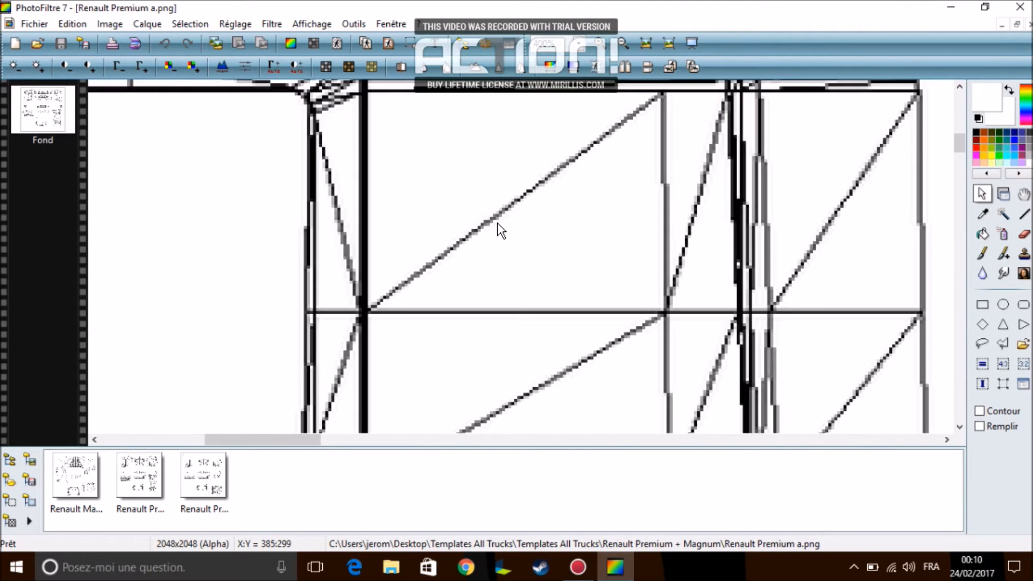
pyautogui.scroll(-5, 496, 229)
pyautogui.scroll(-1, 497, 221)
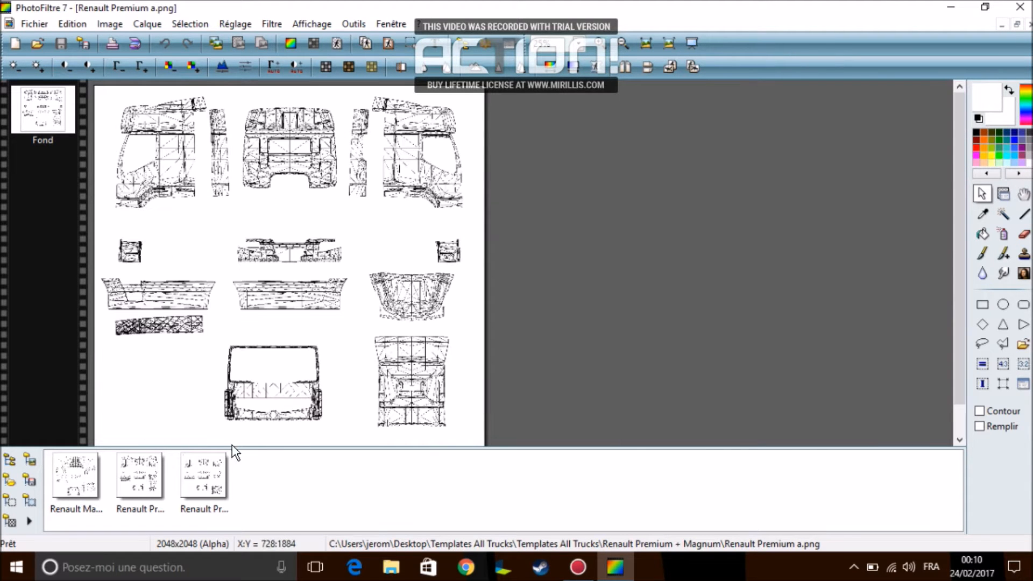
# Set the image explorer to show the folder of the current image.
pyautogui.click(29, 521)
pyautogui.moveTo(83, 339)
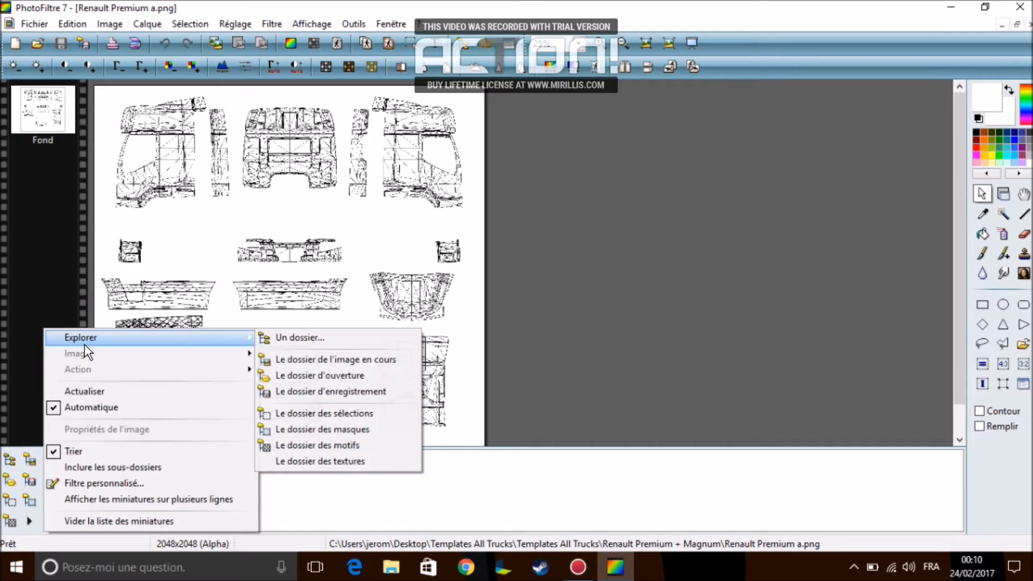
pyautogui.click(326, 359)
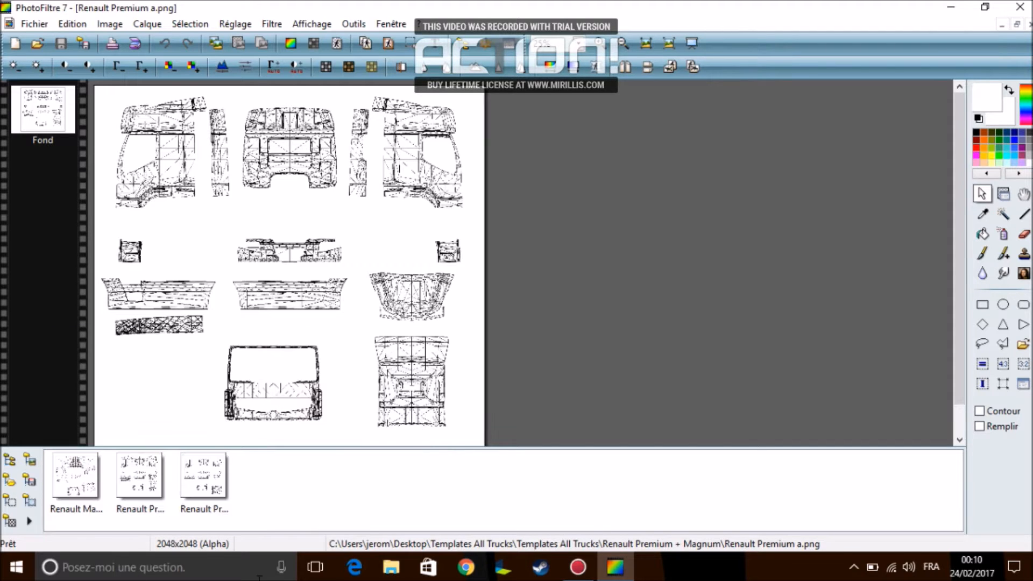
# Switch to Google Chrome in a maximized window and search Google for "Logo ets 2".
pyautogui.click(465, 573)
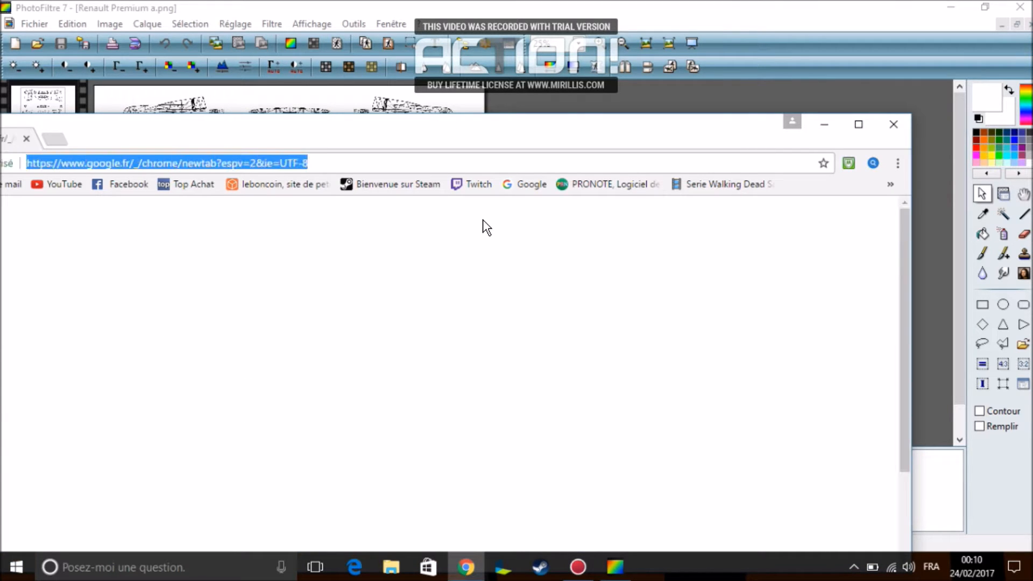
pyautogui.click(859, 125)
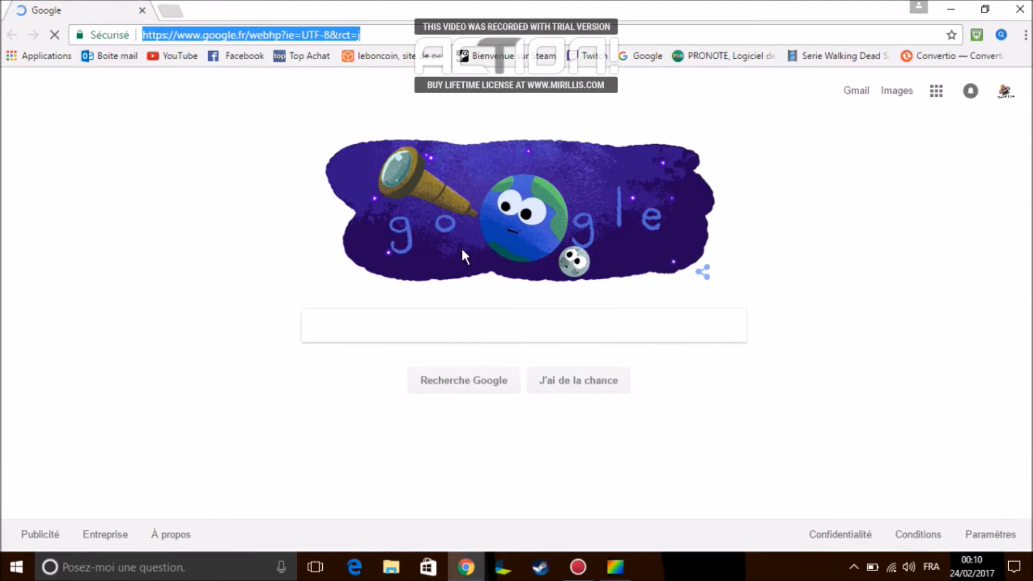
pyautogui.click(485, 328)
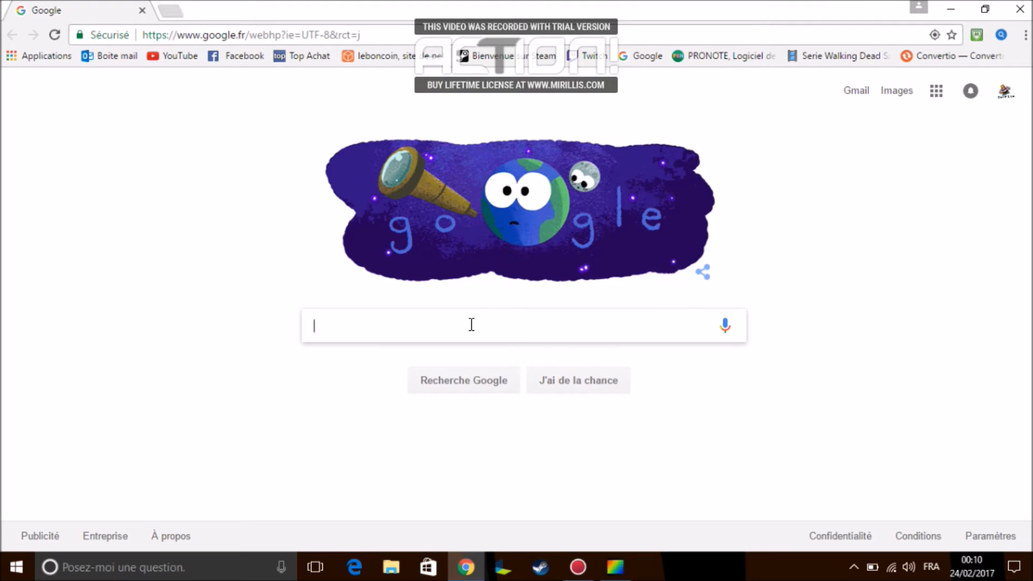
pyautogui.write('Logo')
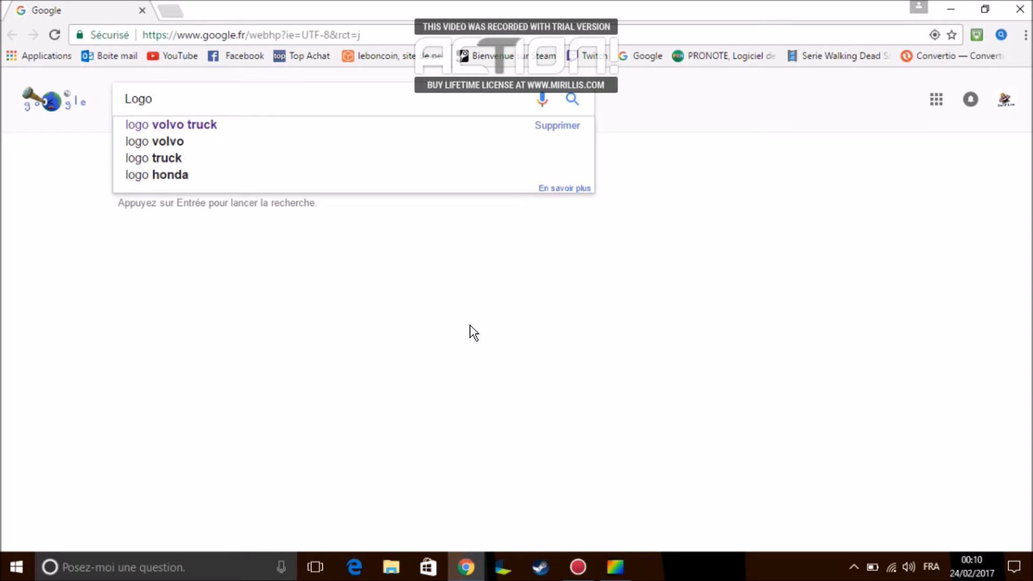
pyautogui.write(' ets 2')
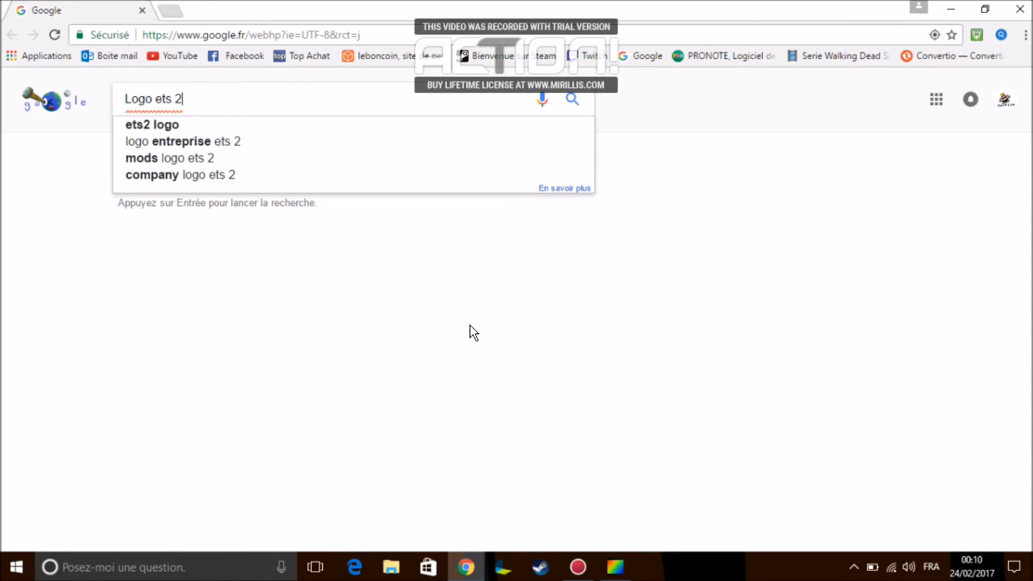
pyautogui.press('Return')
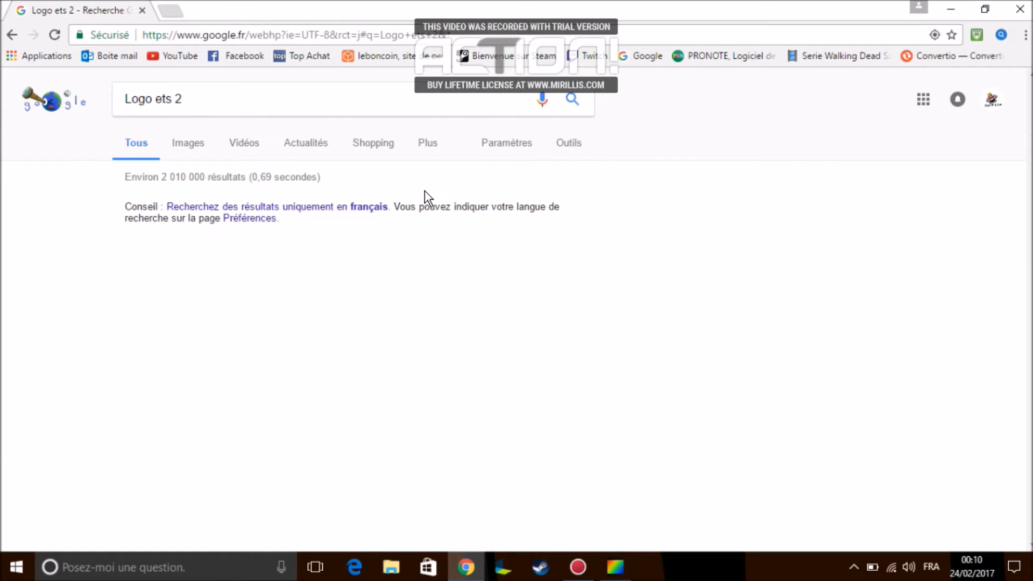
# Show the image results and open the preview of the Euro Truck Simulator 2 logo from Wikipedia.
pyautogui.click(186, 143)
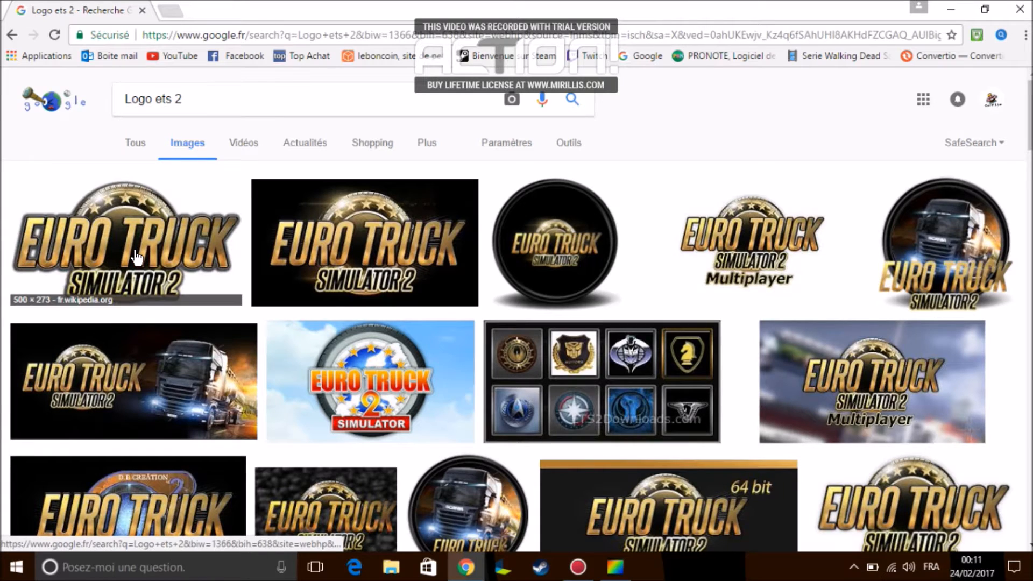
pyautogui.click(151, 276)
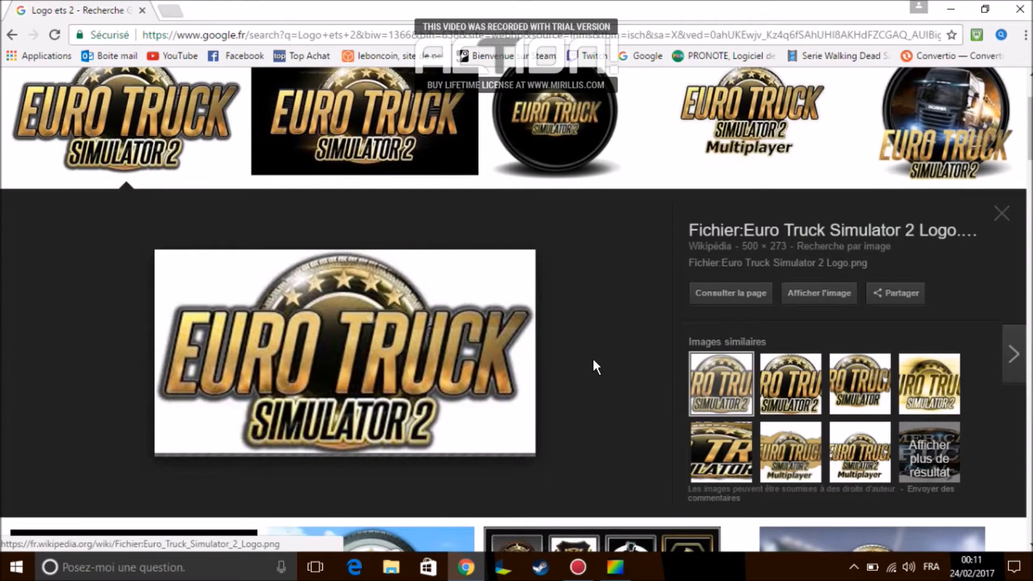
# Restore down the Chrome and PhotoFiltre windows and close Chrome.
pyautogui.click(984, 9)
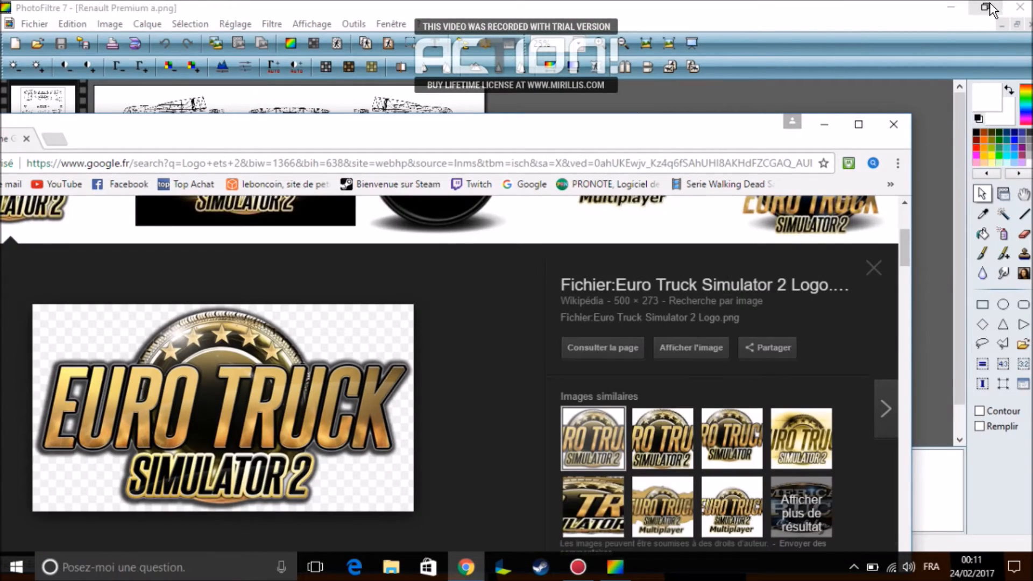
pyautogui.click(987, 7)
pyautogui.moveTo(219, 487); pyautogui.dragTo(860, 123)
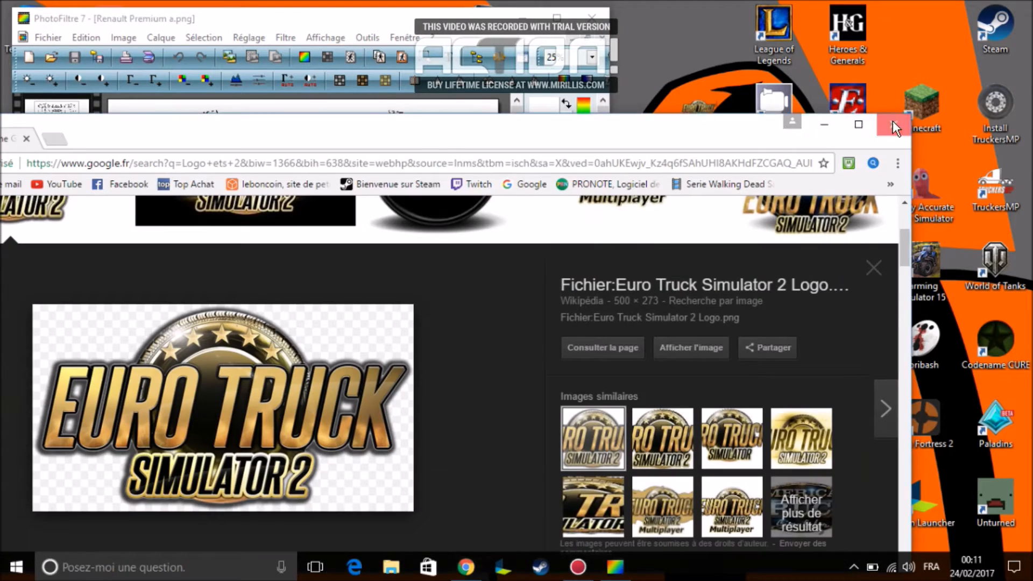
pyautogui.click(893, 122)
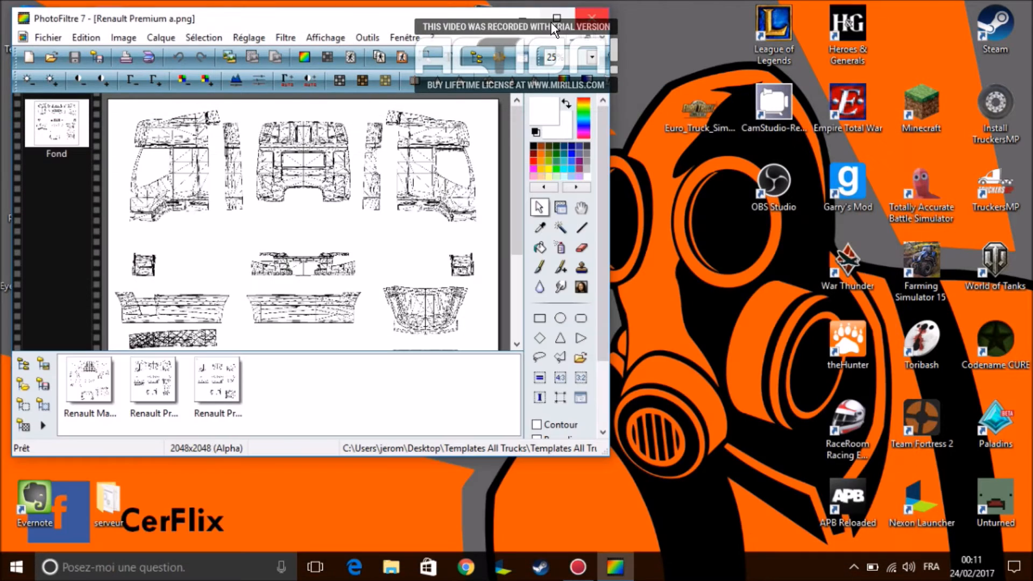
# Check the Images folder in File Explorer for the saved Euro Truck Simulator 2 logo and close the folder window.
pyautogui.click(391, 570)
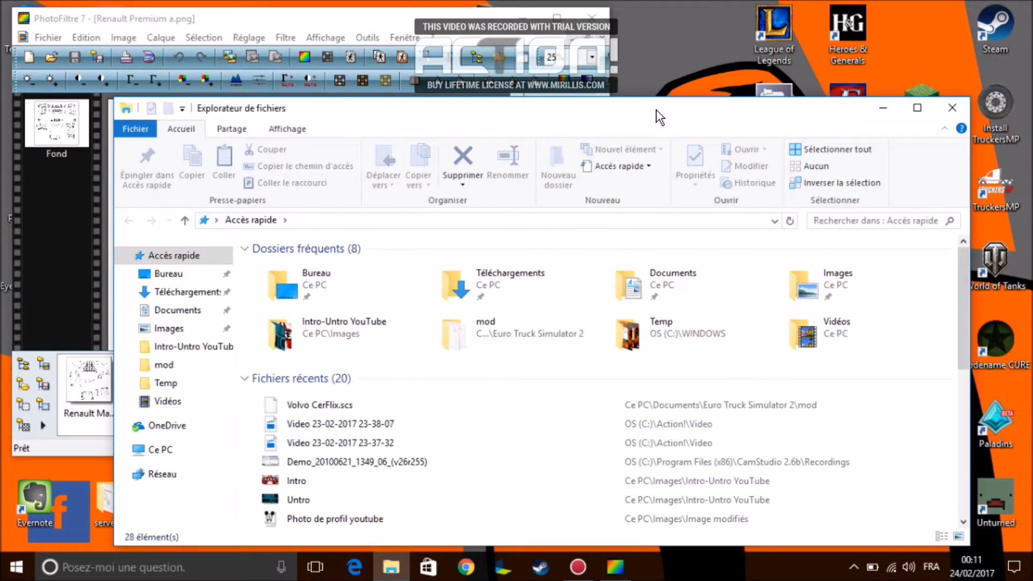
pyautogui.moveTo(656, 108); pyautogui.dragTo(724, 186)
pyautogui.moveTo(699, 115); pyautogui.dragTo(888, 360)
pyautogui.click(891, 360)
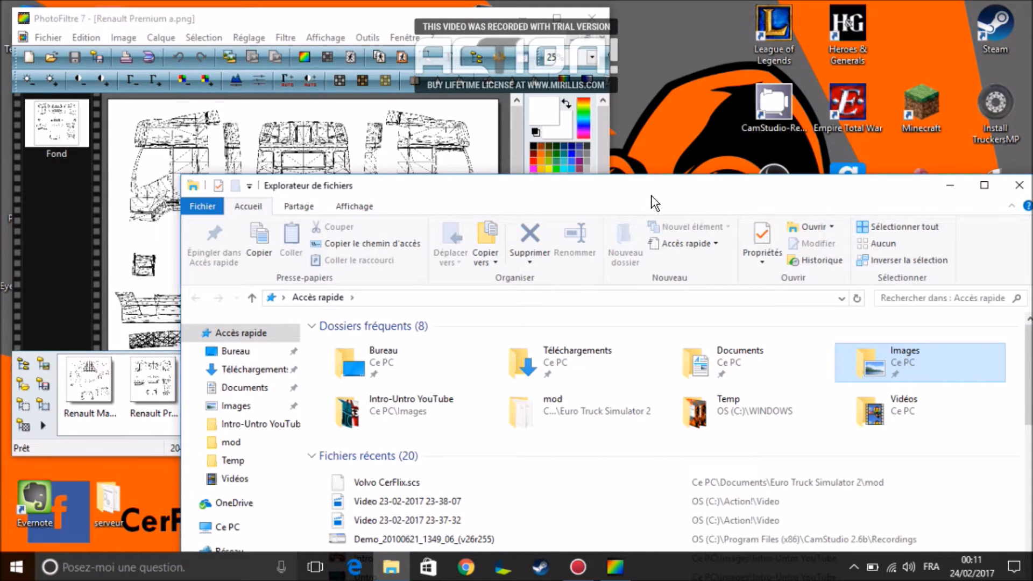
pyautogui.moveTo(585, 186); pyautogui.dragTo(504, 111)
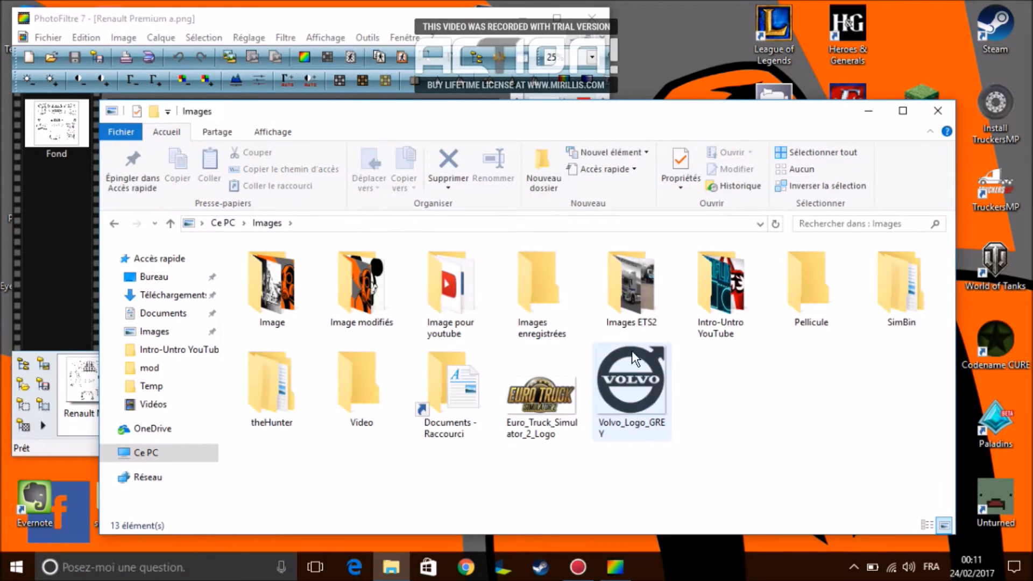
pyautogui.click(936, 111)
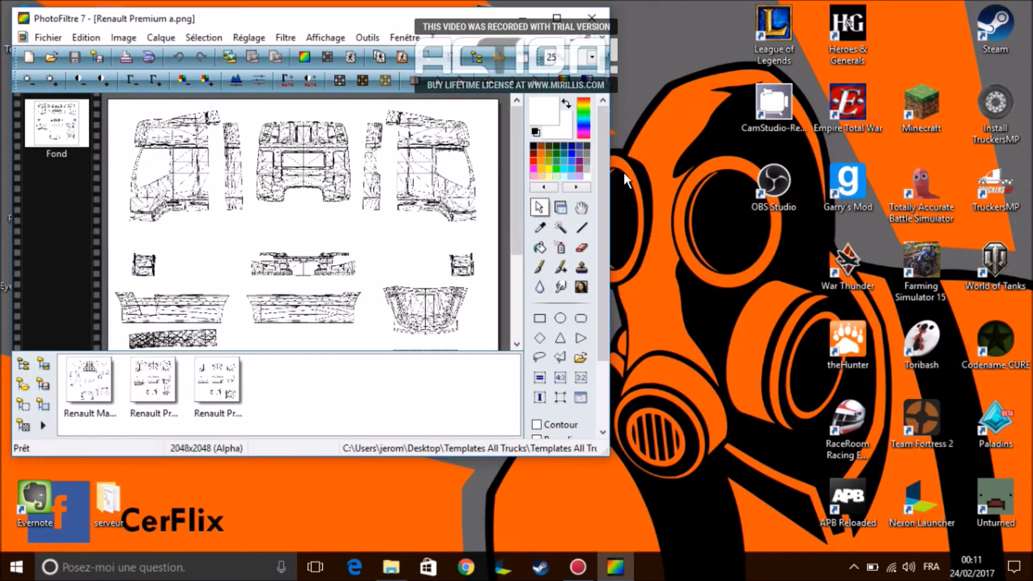
# Maximize PhotoFiltre 7 and set its image explorer to show the Images folder.
pyautogui.doubleClick(559, 12)
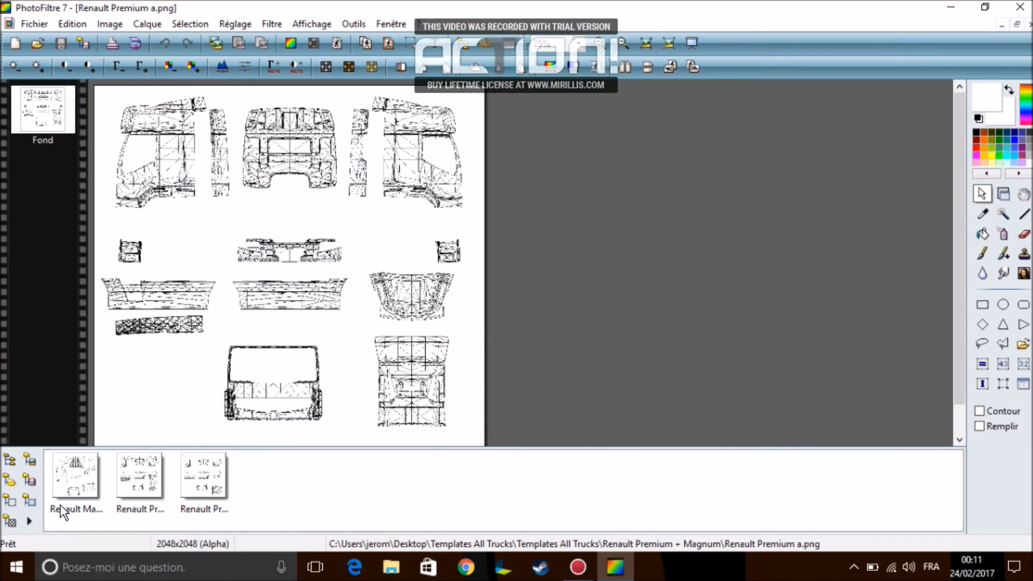
pyautogui.click(24, 520)
pyautogui.moveTo(237, 339)
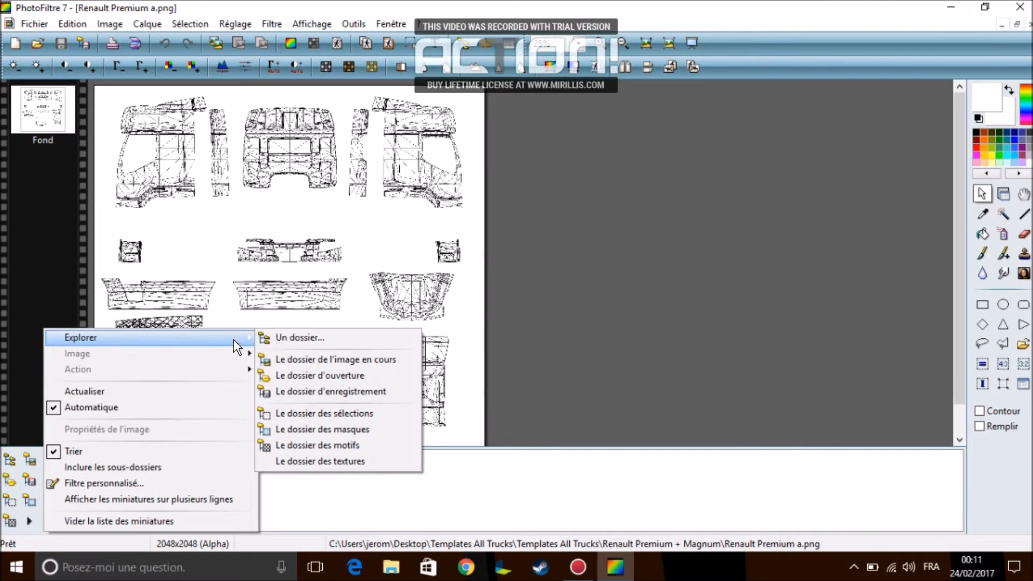
pyautogui.click(289, 332)
pyautogui.scroll(-1, 536, 293)
pyautogui.scroll(-3, 536, 293)
pyautogui.click(452, 296)
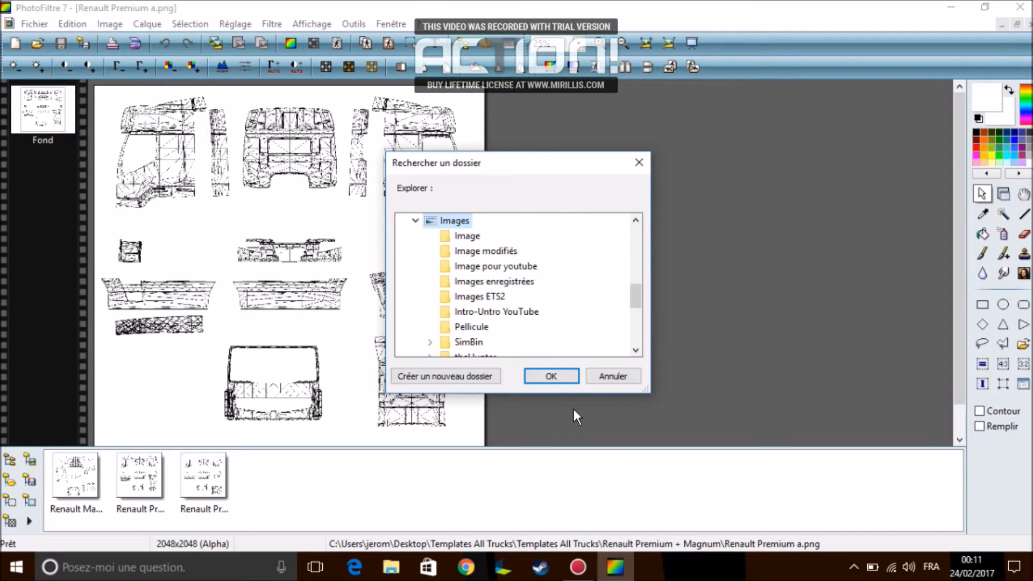
pyautogui.click(552, 376)
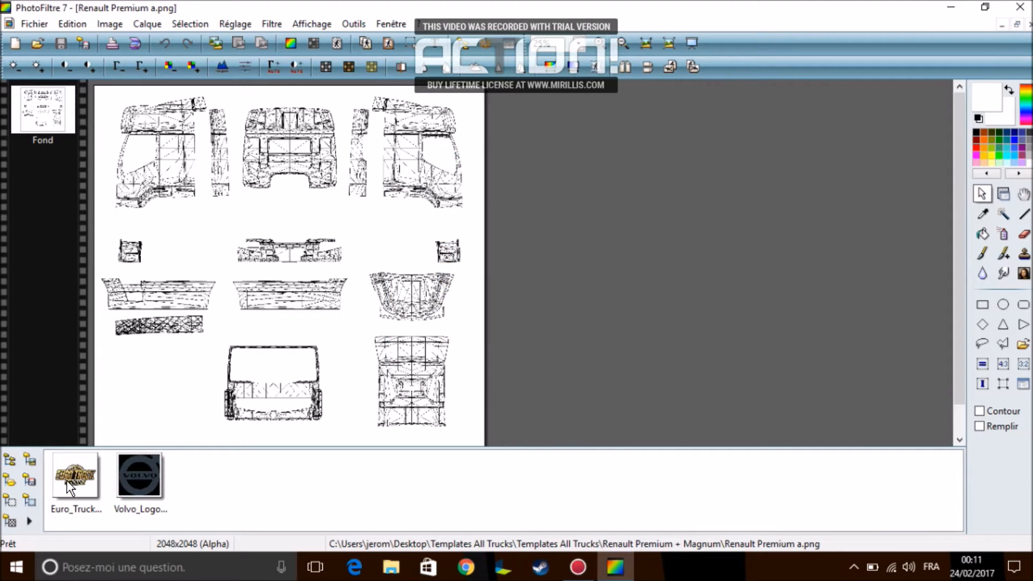
# Insert the Euro_Truck_Simulator_2_Logo image as a new layer and place it over the middle cab panel of the template.
pyautogui.moveTo(42, 215); pyautogui.dragTo(44, 218)
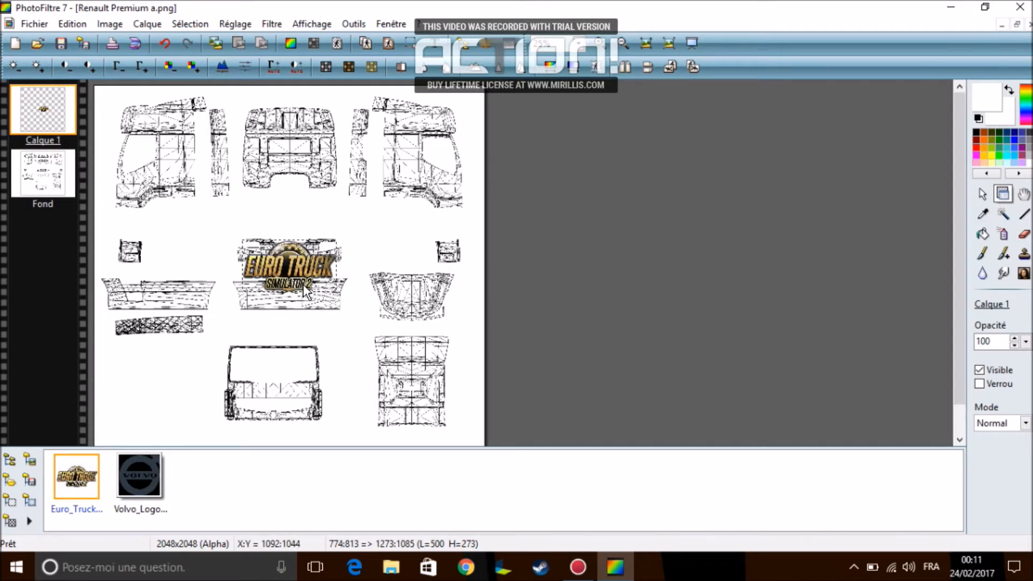
pyautogui.scroll(1, 304, 284)
pyautogui.moveTo(955, 267); pyautogui.dragTo(965, 143)
pyautogui.moveTo(476, 384); pyautogui.dragTo(465, 170)
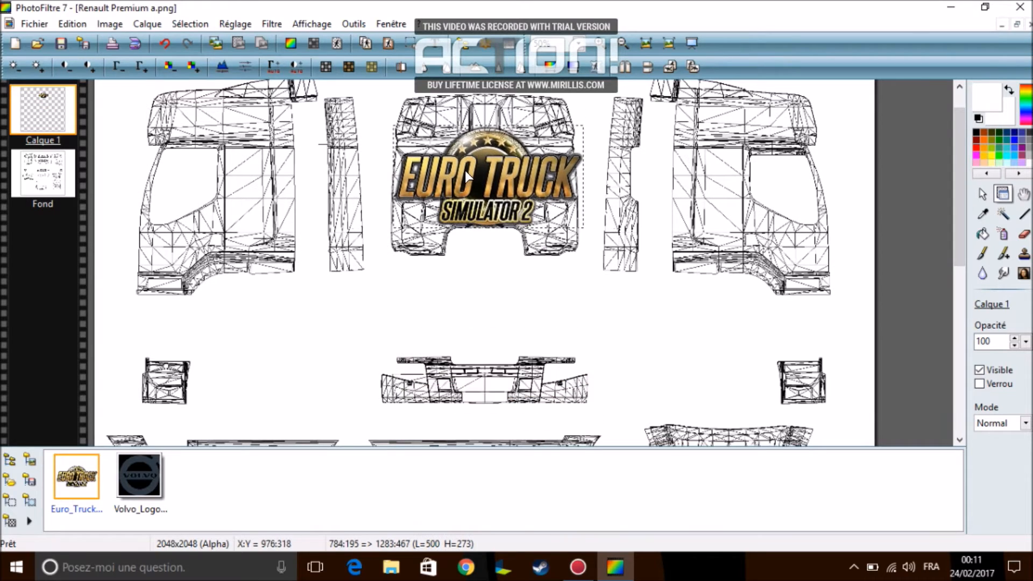
# Resize the logo layer to about 380 by 208 pixels and centre it on the middle cab panel.
pyautogui.rightClick(473, 169)
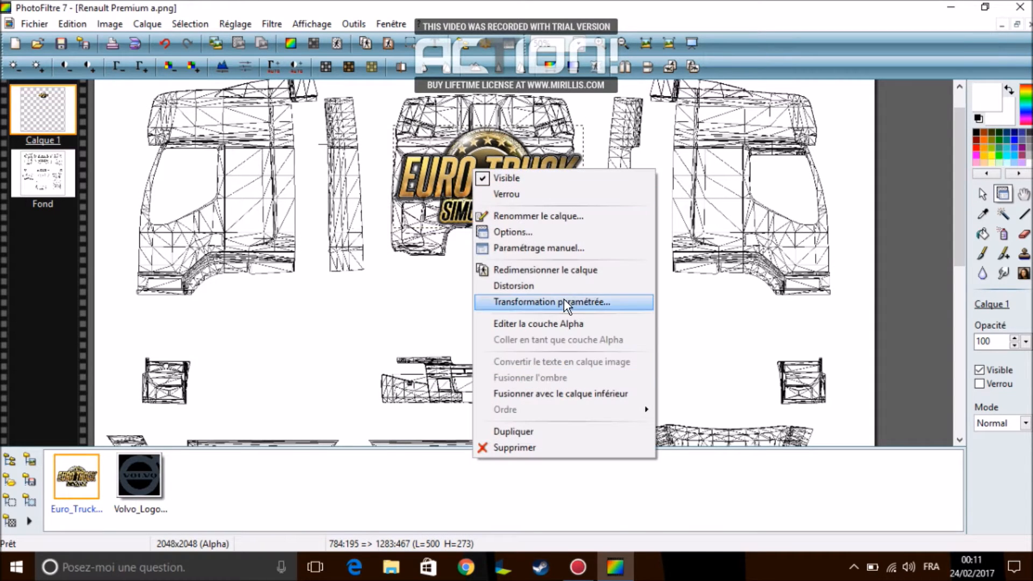
pyautogui.click(551, 271)
pyautogui.moveTo(583, 126); pyautogui.dragTo(538, 146)
pyautogui.moveTo(472, 185); pyautogui.dragTo(495, 173)
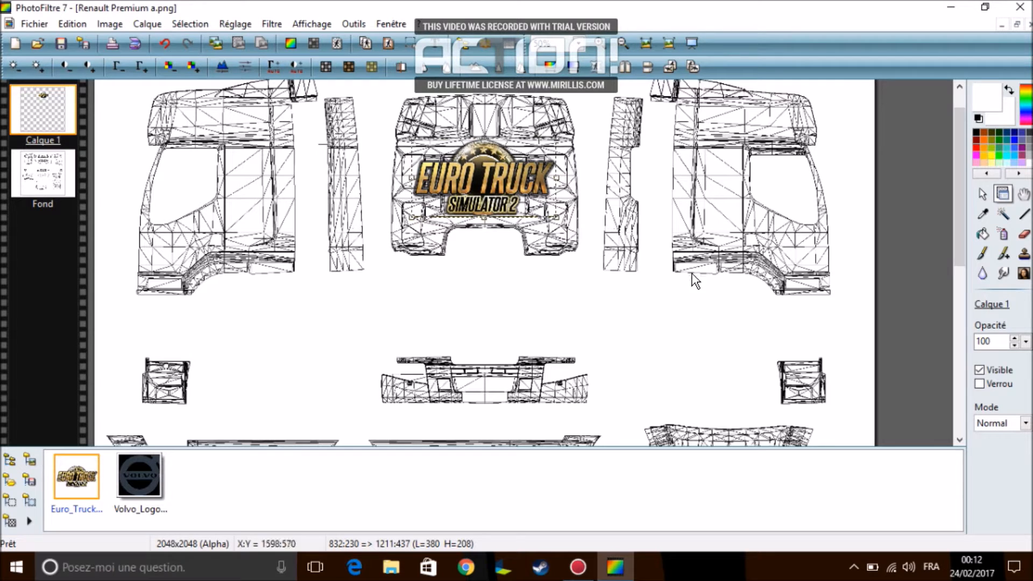
pyautogui.rightClick(619, 191)
pyautogui.click(664, 205)
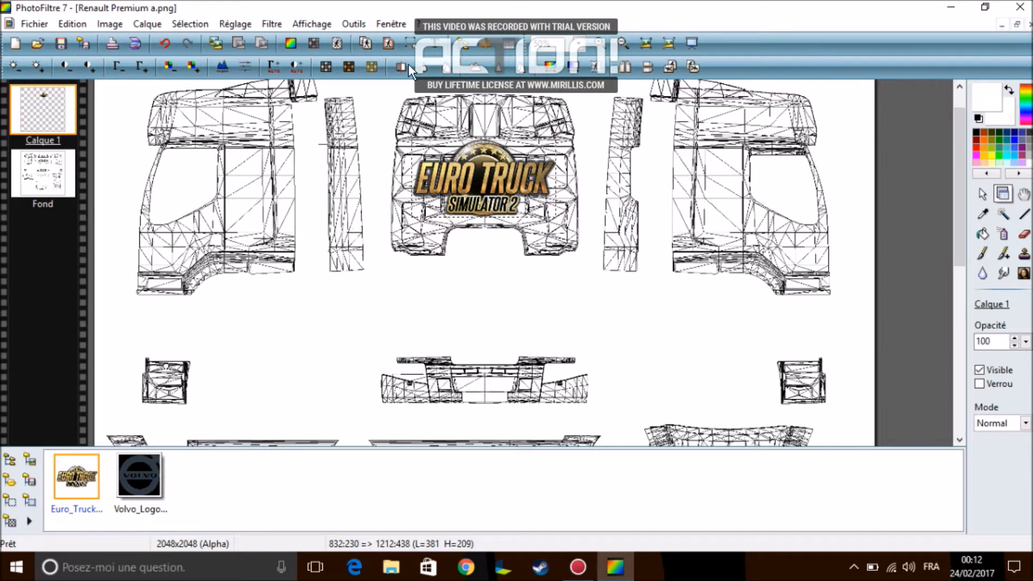
# Add the text "CerFlix" in bold underlined Ebrima, size 40, angle -10, and place it low on the left cab side.
pyautogui.click(434, 43)
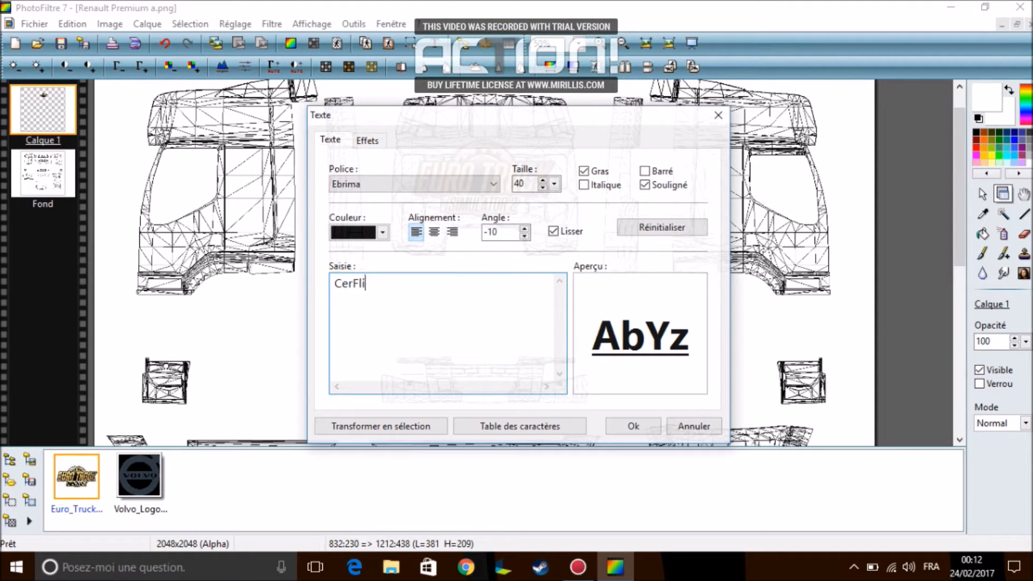
pyautogui.click(629, 425)
pyautogui.moveTo(499, 261); pyautogui.dragTo(191, 240)
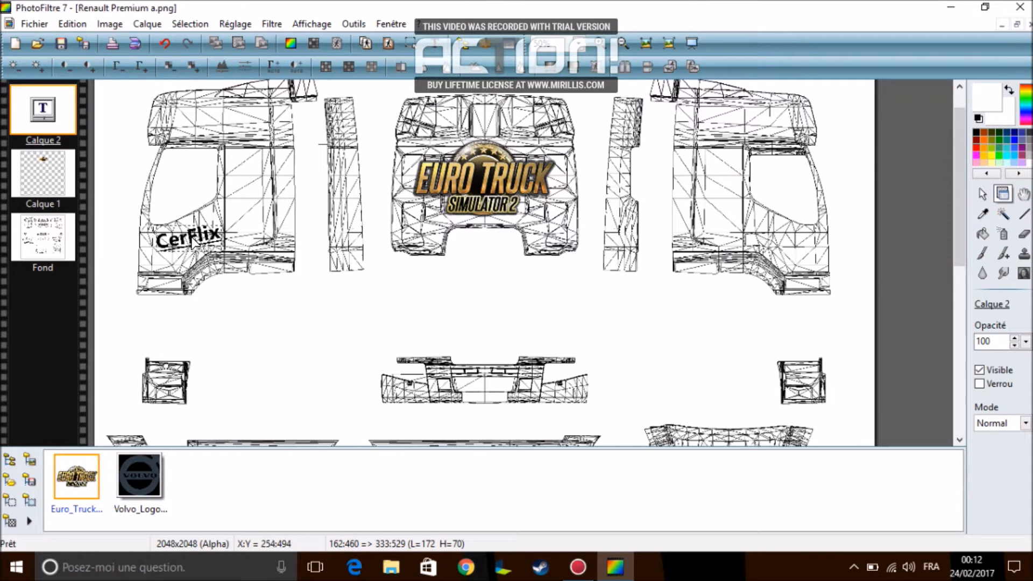
# Enlarge the CerFlix text layer on the left cab side to about 261 by 106 pixels.
pyautogui.rightClick(192, 239)
pyautogui.click(258, 339)
pyautogui.moveTo(221, 226); pyautogui.dragTo(206, 241)
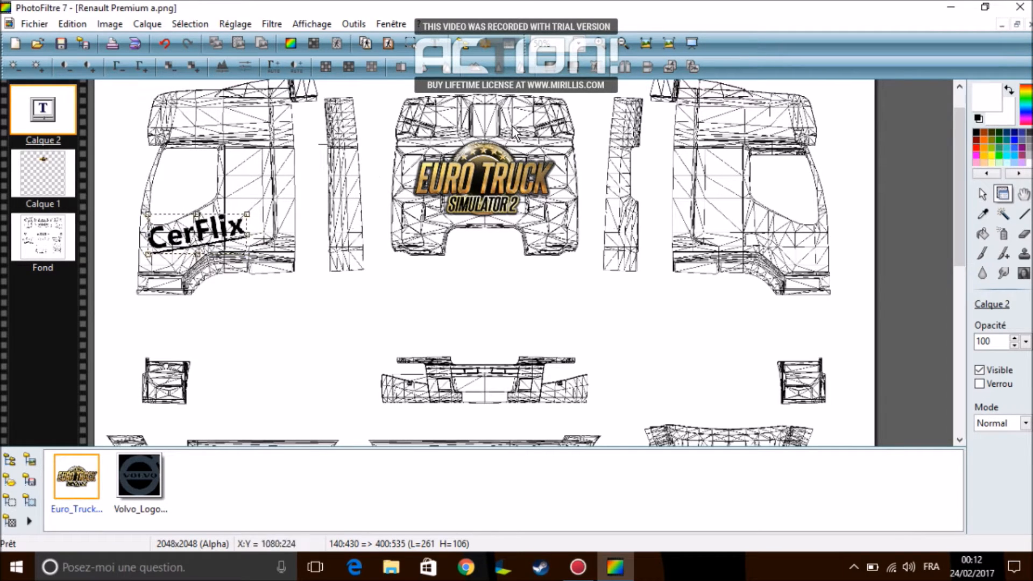
pyautogui.rightClick(221, 223)
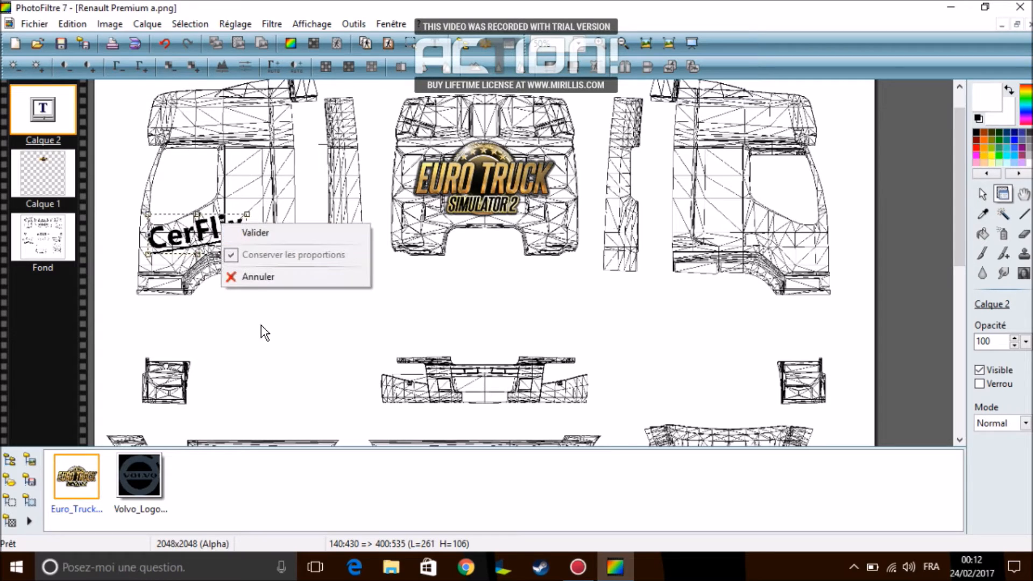
pyautogui.click(247, 233)
pyautogui.rightClick(189, 244)
pyautogui.click(242, 493)
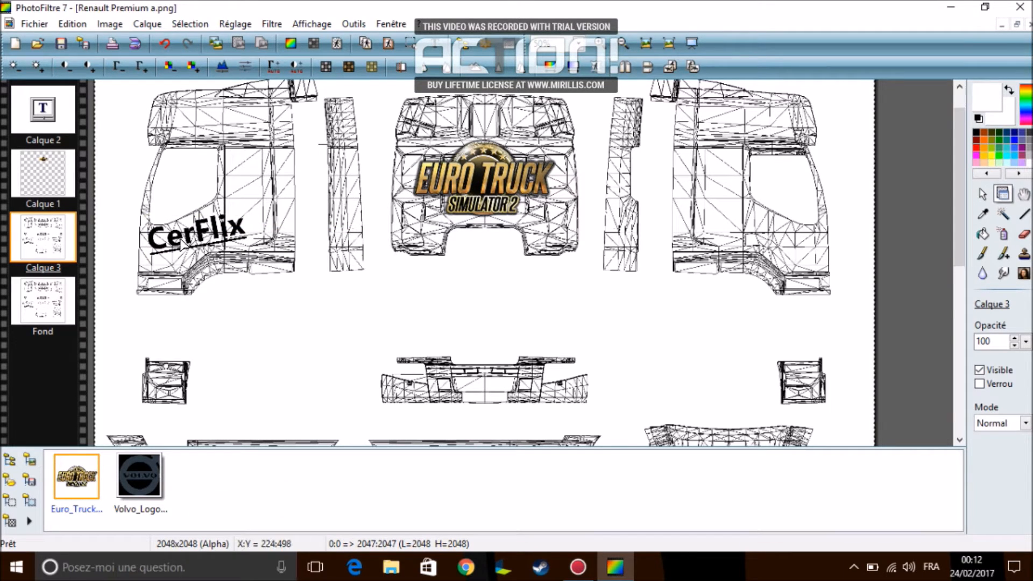
pyautogui.click(40, 121)
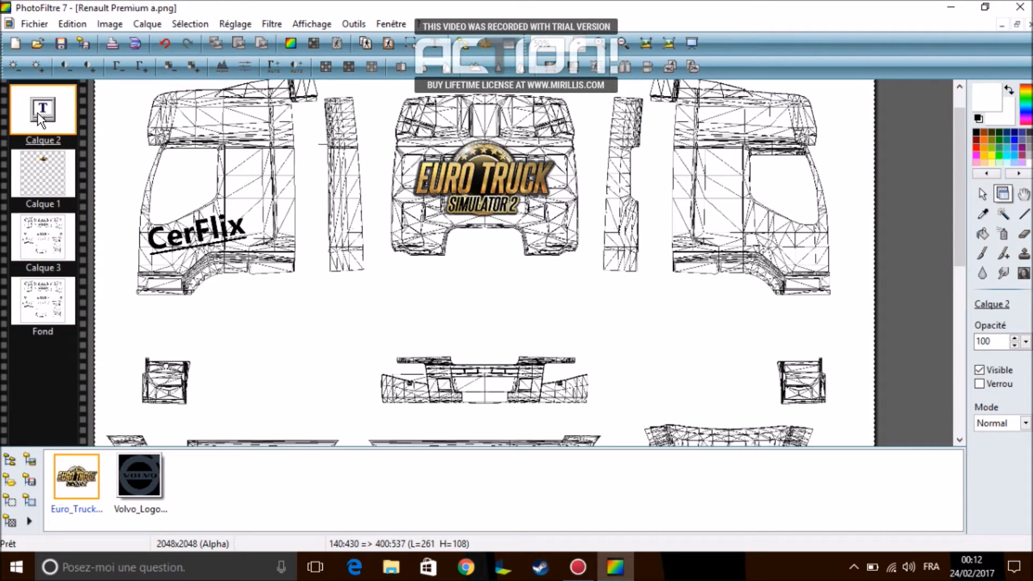
pyautogui.moveTo(195, 242); pyautogui.dragTo(339, 305)
pyautogui.click(41, 147)
pyautogui.click(53, 300)
pyautogui.click(48, 238)
pyautogui.click(50, 309)
pyautogui.click(50, 238)
pyautogui.rightClick(50, 238)
pyautogui.click(91, 515)
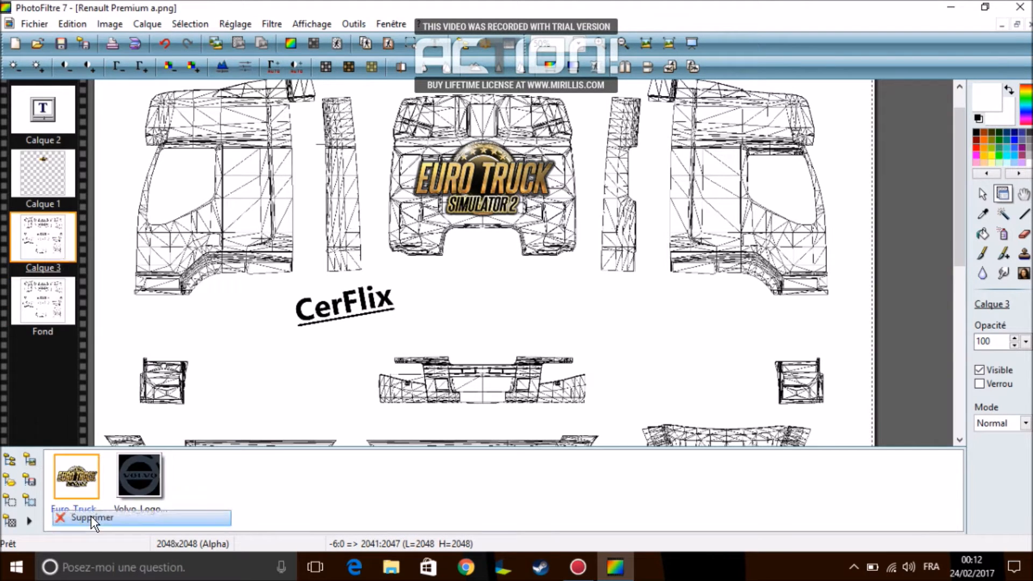
# Move the CerFlix text back onto the lower part of the left cab side and duplicate its layer.
pyautogui.click(325, 311)
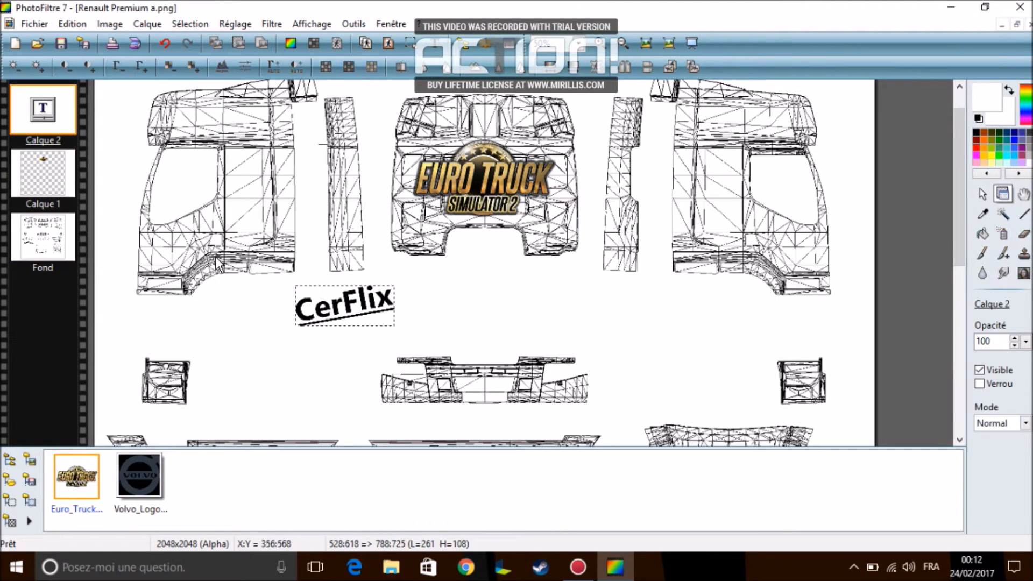
pyautogui.moveTo(347, 315); pyautogui.dragTo(199, 243)
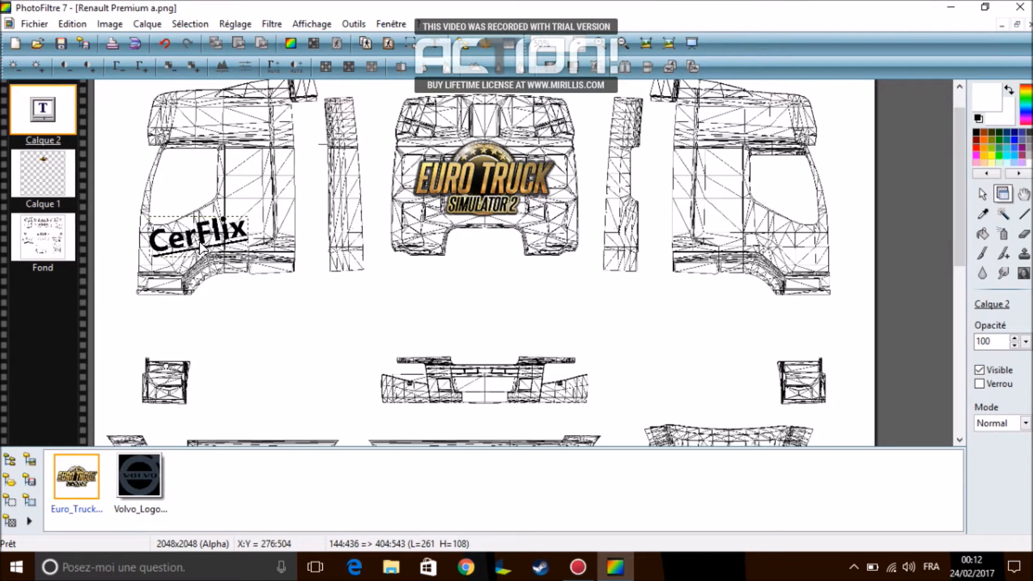
pyautogui.click(43, 237)
pyautogui.rightClick(191, 222)
pyautogui.click(32, 100)
pyautogui.rightClick(33, 99)
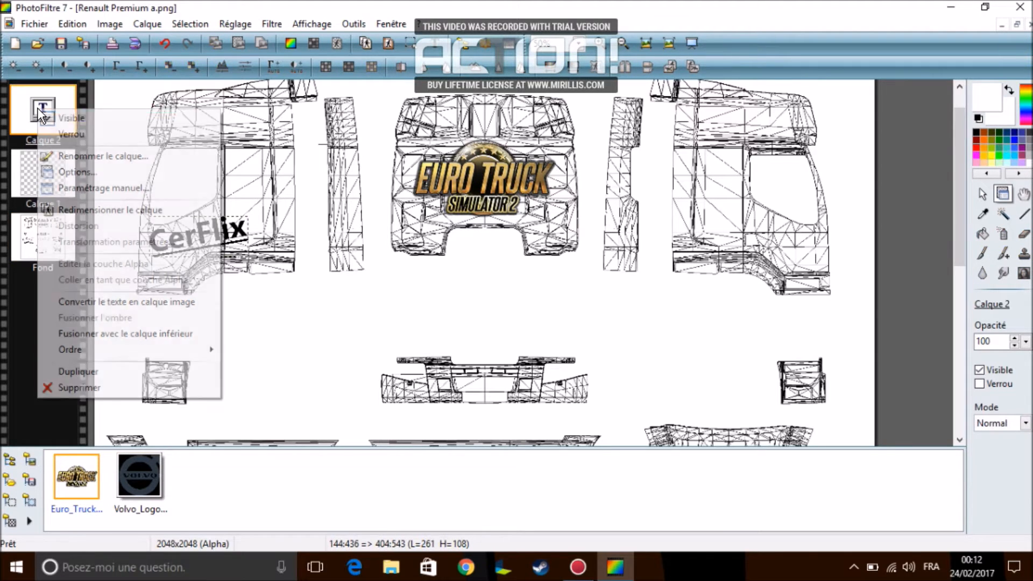
pyautogui.click(83, 371)
# Move the duplicated CerFlix text onto the lower part of the right cab side.
pyautogui.click(74, 175)
pyautogui.click(47, 116)
pyautogui.click(277, 254)
pyautogui.click(225, 235)
pyautogui.click(306, 251)
pyautogui.click(173, 228)
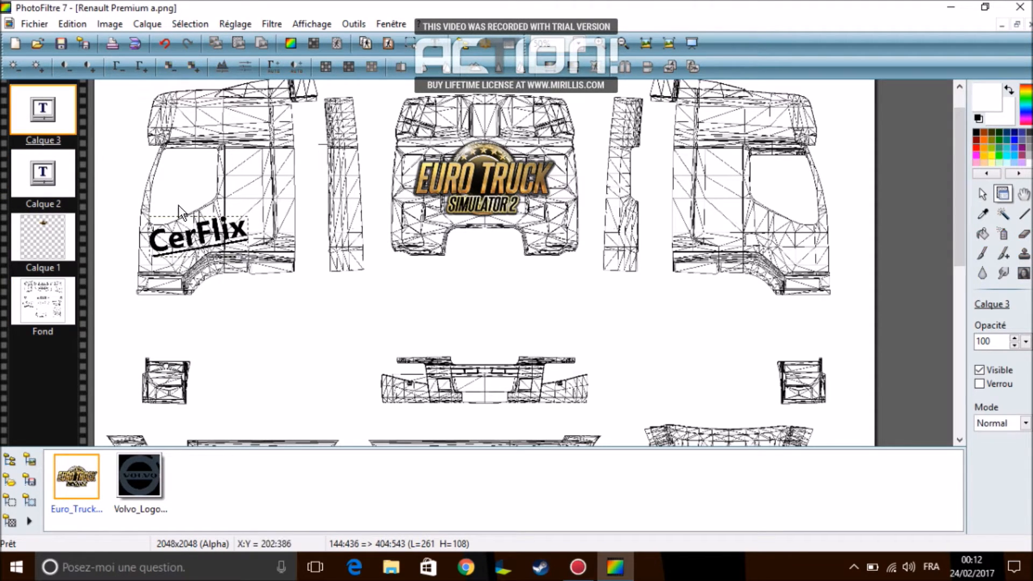
pyautogui.moveTo(173, 228); pyautogui.dragTo(727, 242)
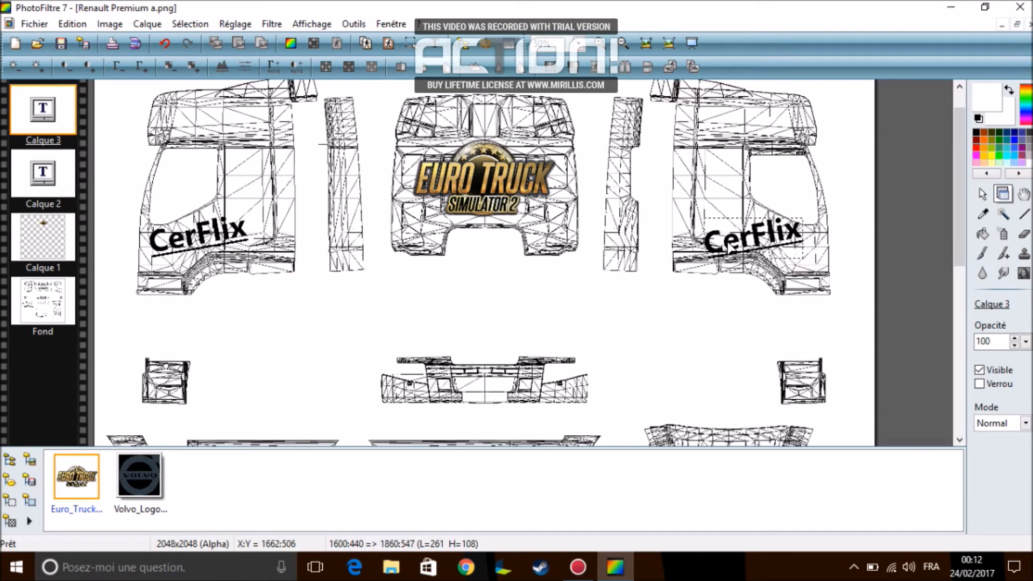
# Set the angle of the right cab side's CerFlix text to 10 and shift it slightly toward the cab's front edge.
pyautogui.rightClick(727, 242)
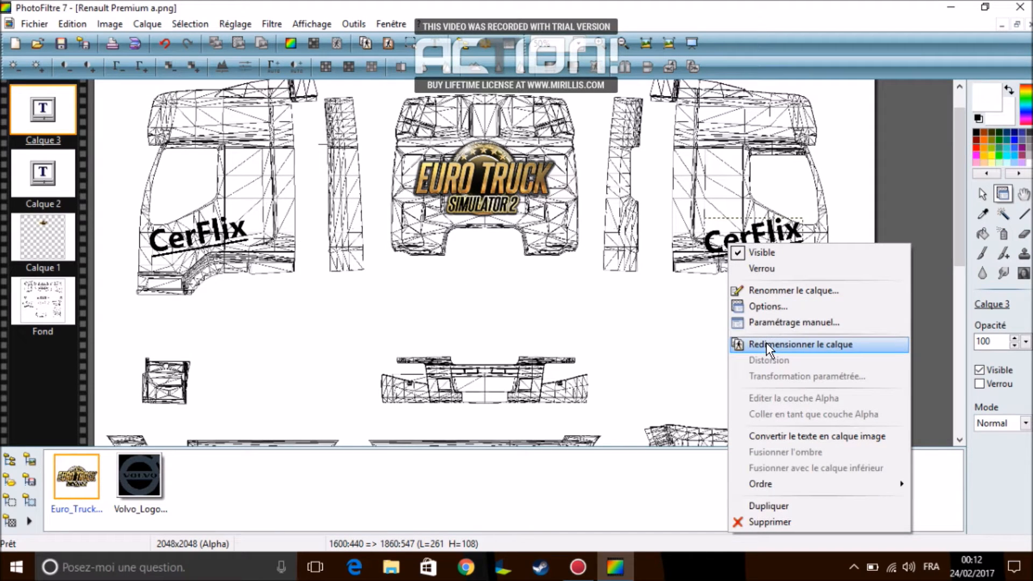
pyautogui.click(691, 337)
pyautogui.click(731, 242)
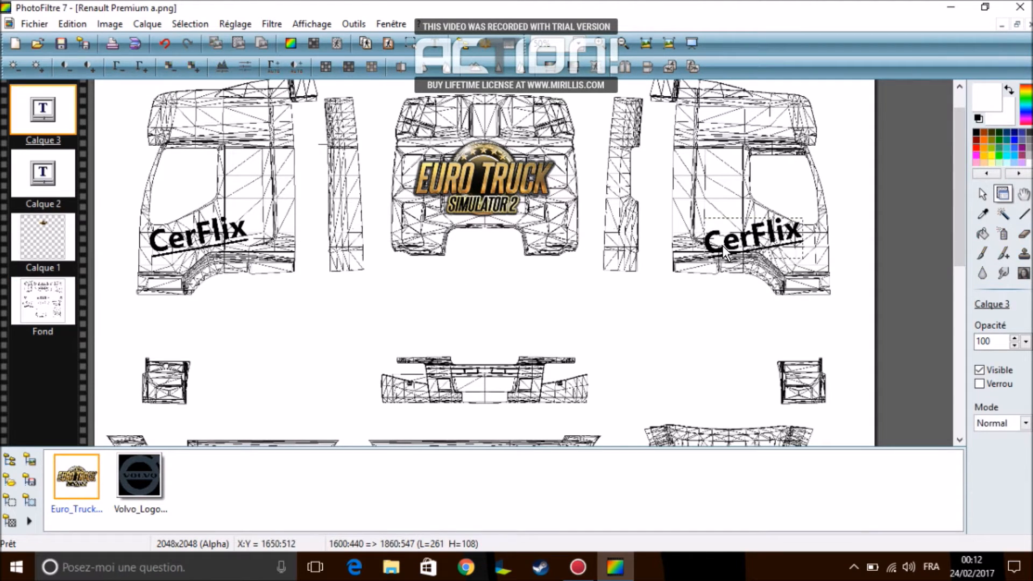
pyautogui.doubleClick(724, 244)
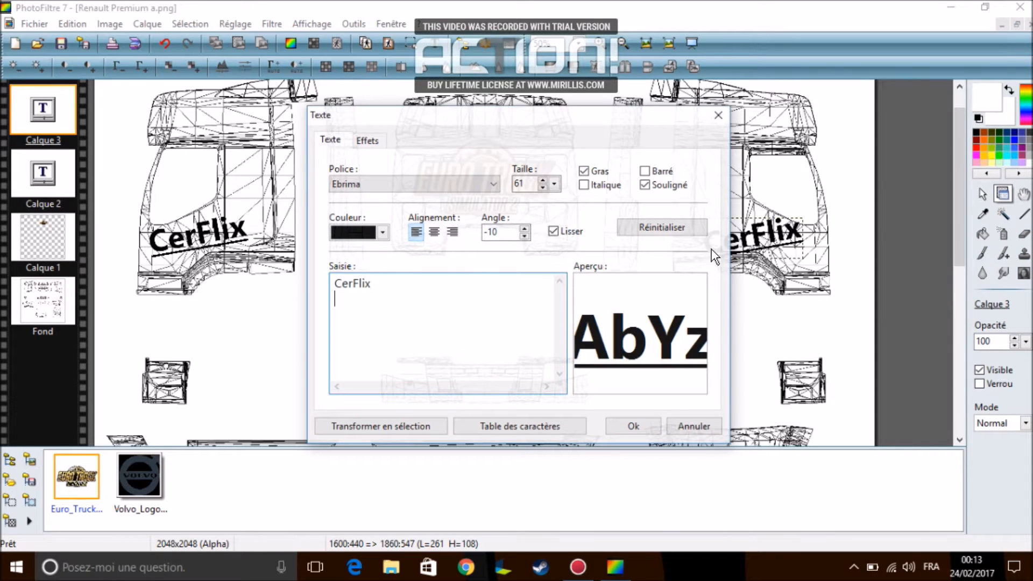
pyautogui.click(487, 232)
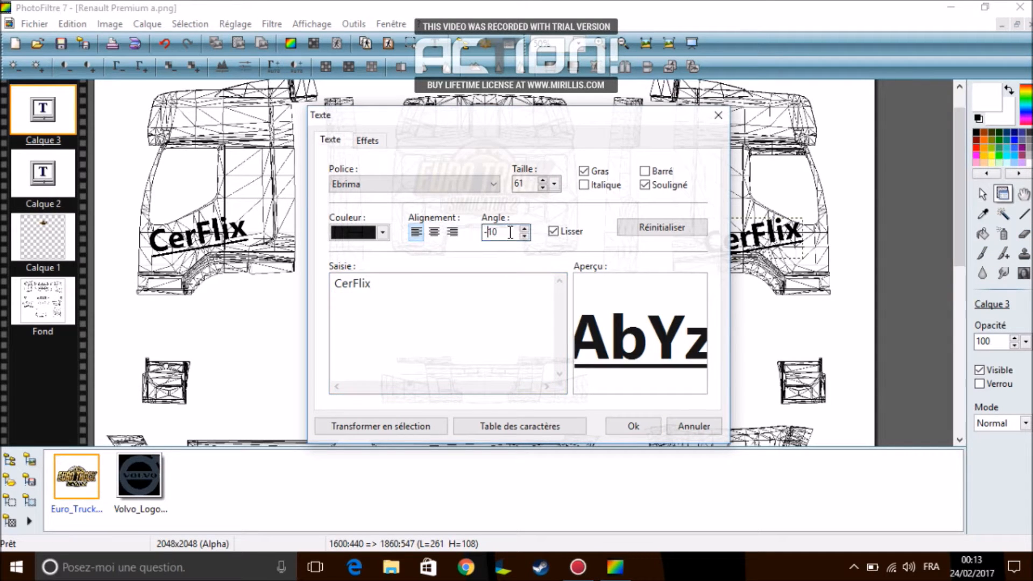
pyautogui.click(652, 422)
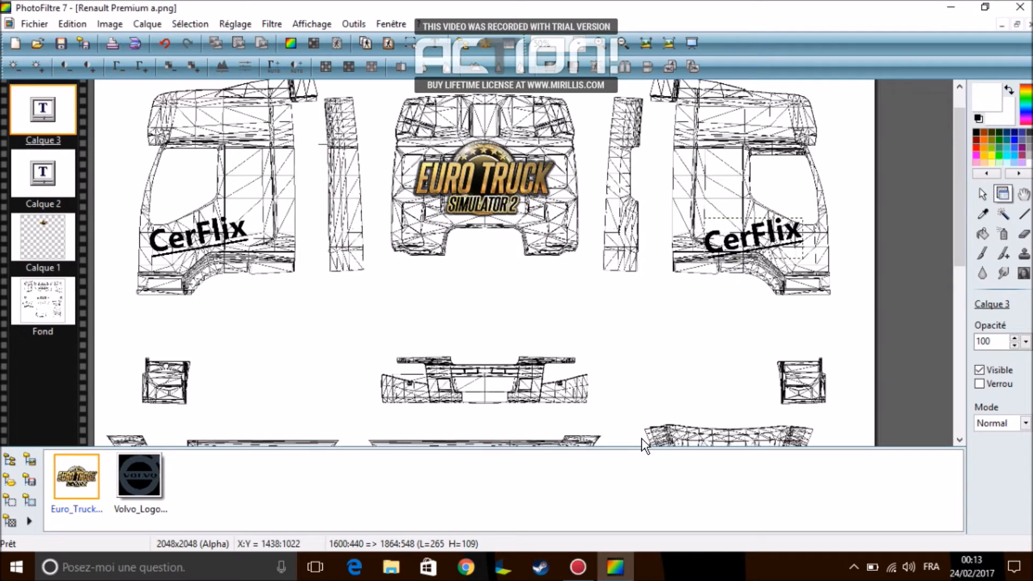
pyautogui.moveTo(764, 239); pyautogui.dragTo(772, 235)
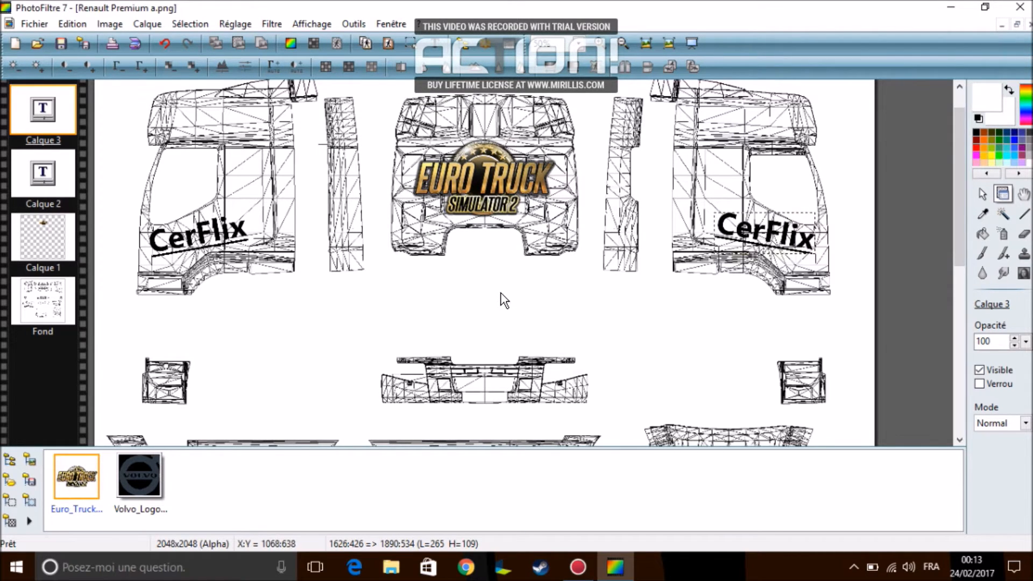
pyautogui.scroll(1, 575, 291)
pyautogui.scroll(-2, 574, 293)
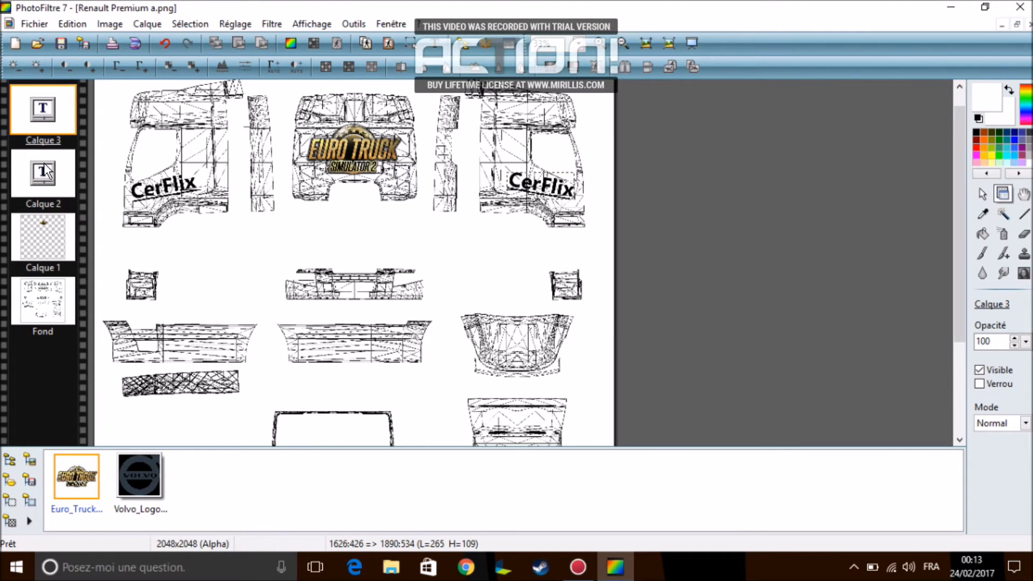
# Paint over the whole template wireframe on the Fond layer in white with the square brush at size 400.
pyautogui.click(15, 160)
pyautogui.click(38, 101)
pyautogui.click(46, 302)
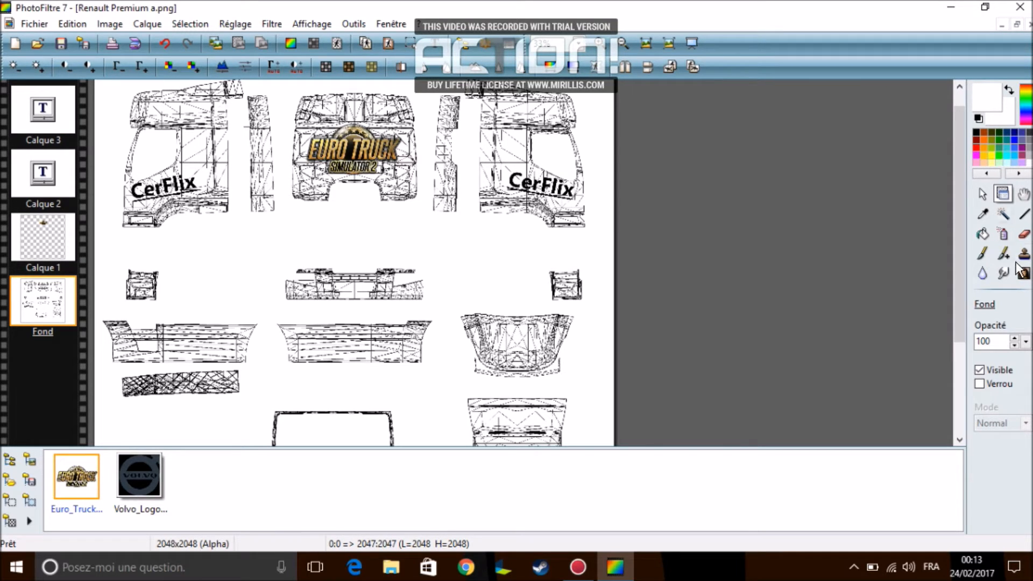
pyautogui.click(983, 253)
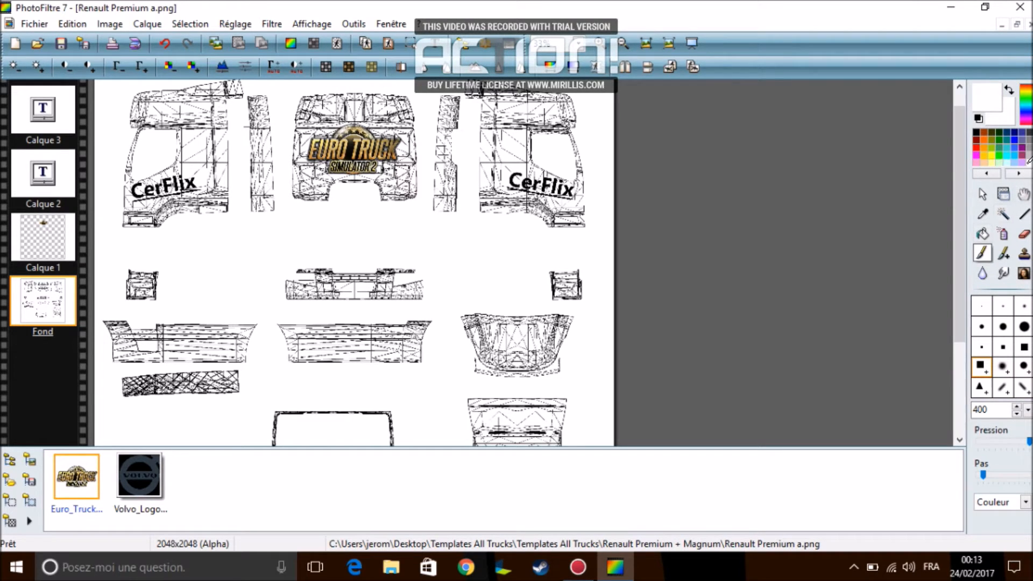
pyautogui.moveTo(588, 162)
pyautogui.mouseDown()
pyautogui.moveTo(578, 149)
pyautogui.moveTo(477, 127)
pyautogui.moveTo(339, 126)
pyautogui.moveTo(136, 215)
pyautogui.moveTo(657, 240)
pyautogui.moveTo(233, 313)
pyautogui.moveTo(399, 401)
pyautogui.moveTo(461, 418)
pyautogui.mouseUp()
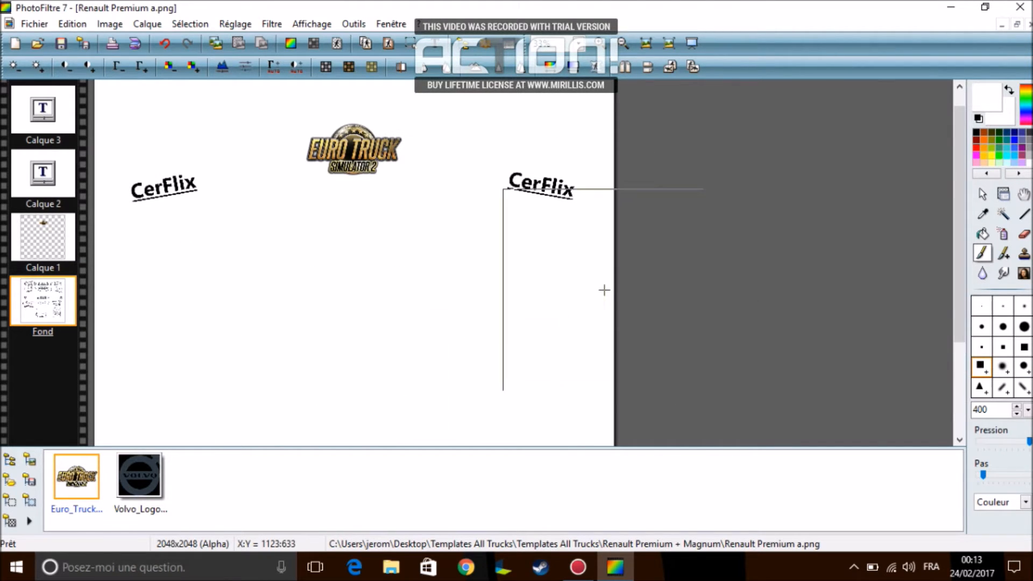
pyautogui.scroll(1, 620, 293)
pyautogui.scroll(-2, 621, 293)
pyautogui.scroll(-2, 621, 293)
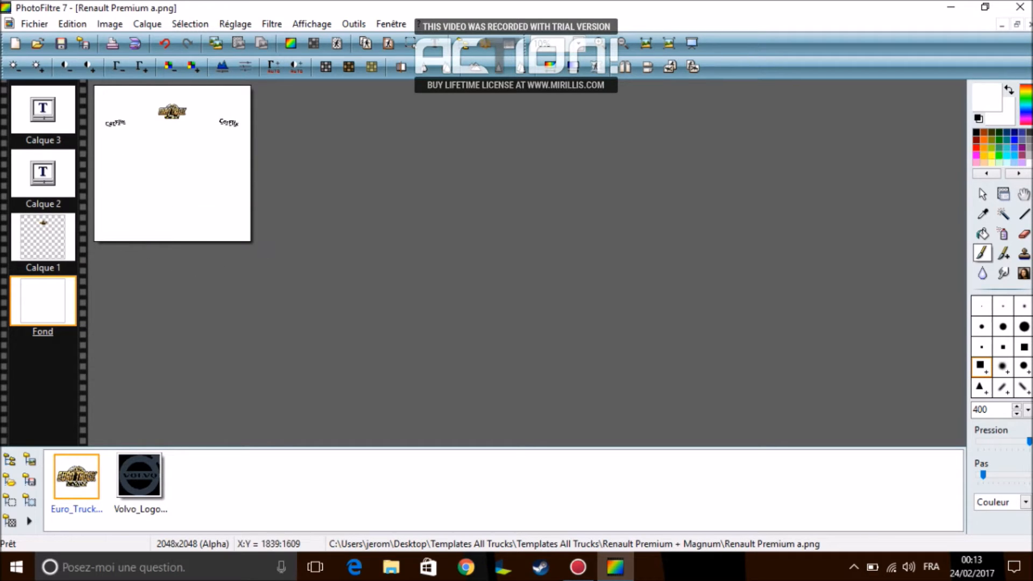
pyautogui.scroll(1, 250, 201)
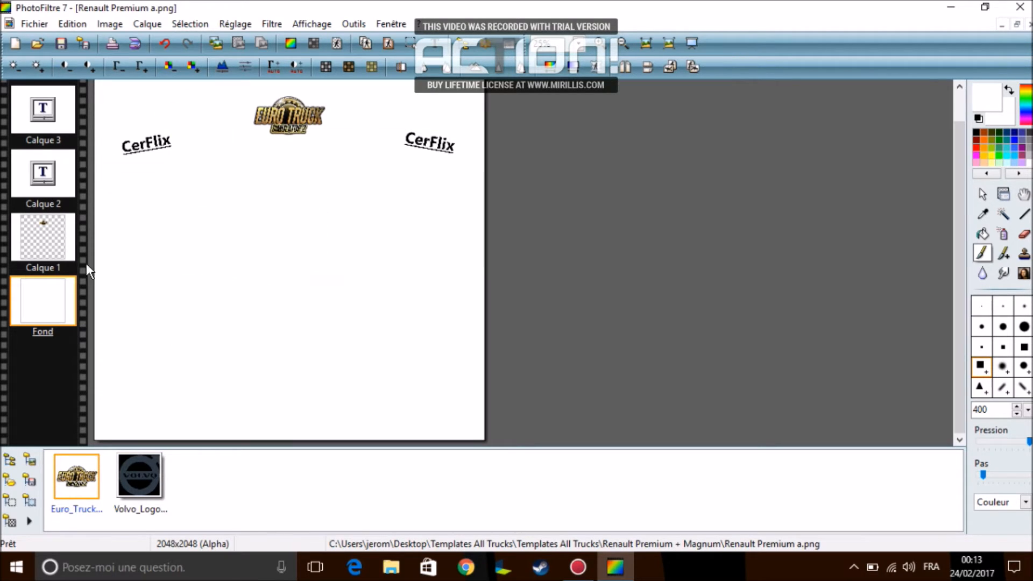
pyautogui.scroll(1, 953, 208)
# Merge the logo layer and both CerFlix text layers down into the Fond background.
pyautogui.click(981, 194)
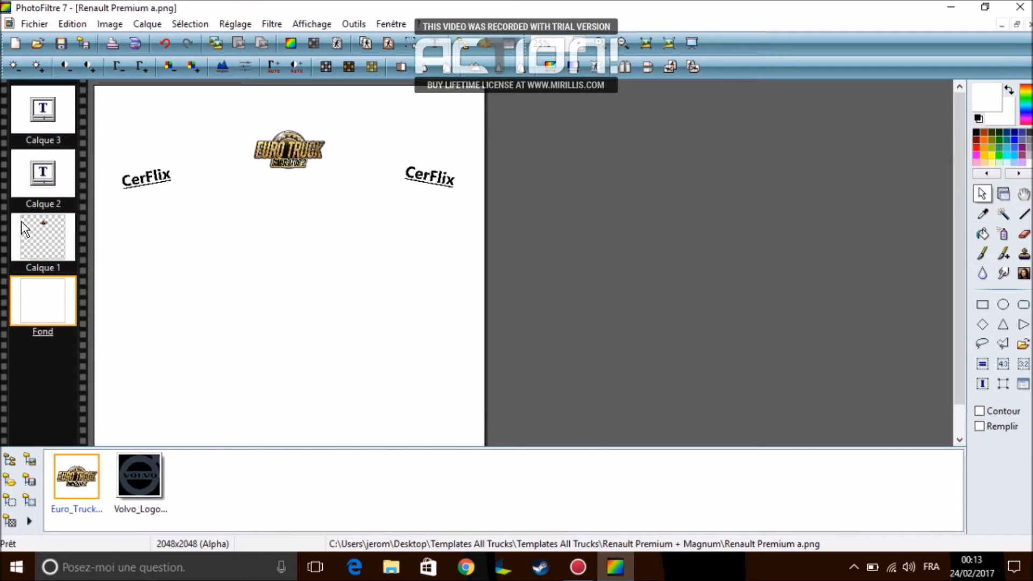
pyautogui.click(47, 254)
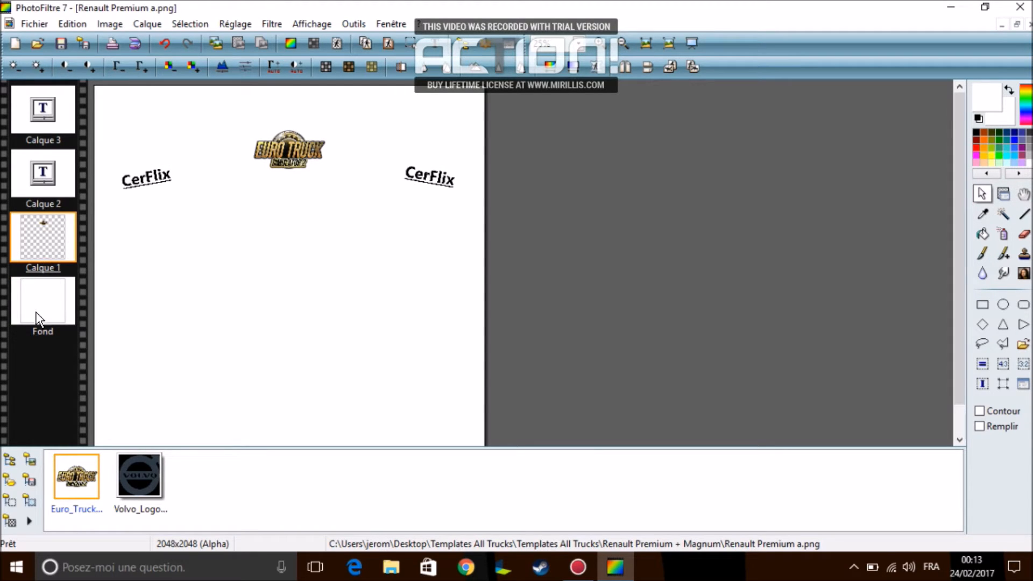
pyautogui.rightClick(44, 249)
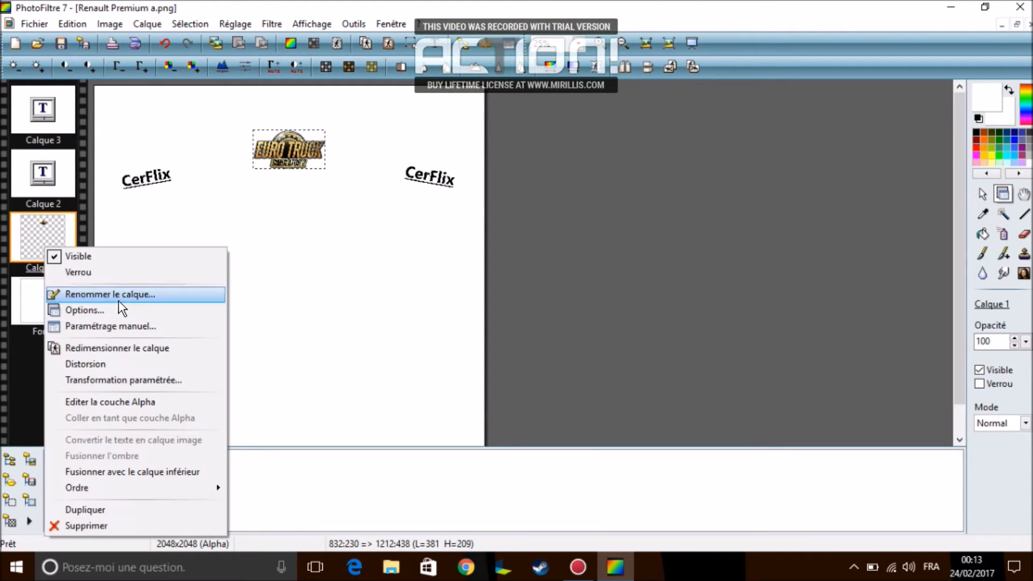
pyautogui.click(104, 472)
pyautogui.rightClick(26, 194)
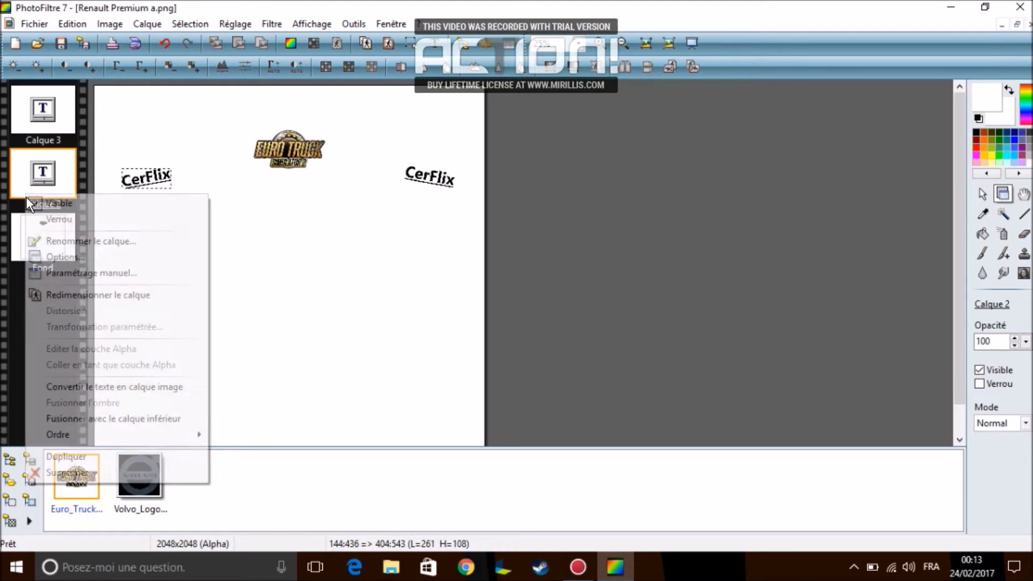
pyautogui.click(79, 418)
pyautogui.rightClick(36, 131)
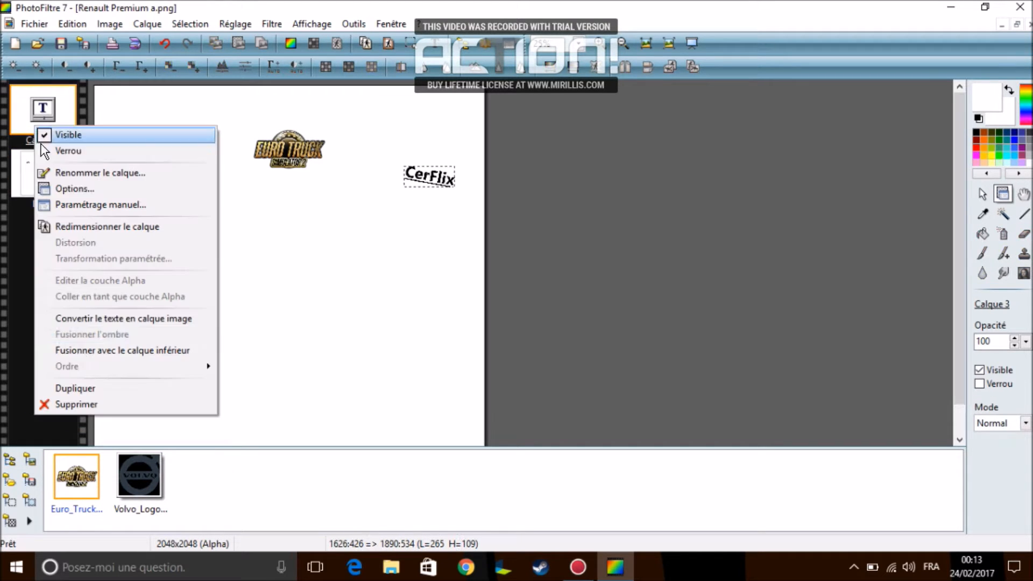
pyautogui.click(95, 352)
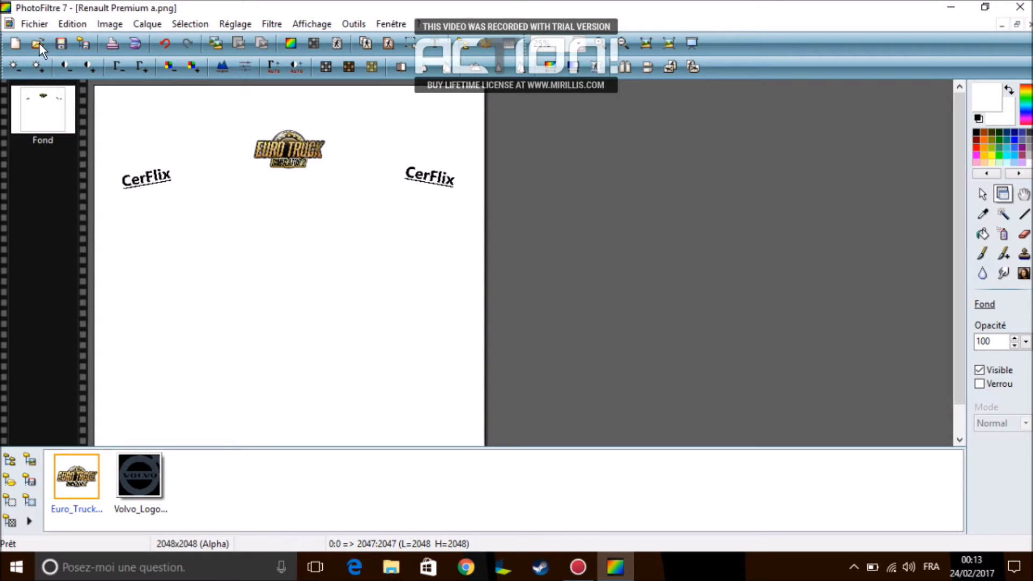
# Save the flattened image to the desktop as a PNG named test skin.
pyautogui.click(76, 43)
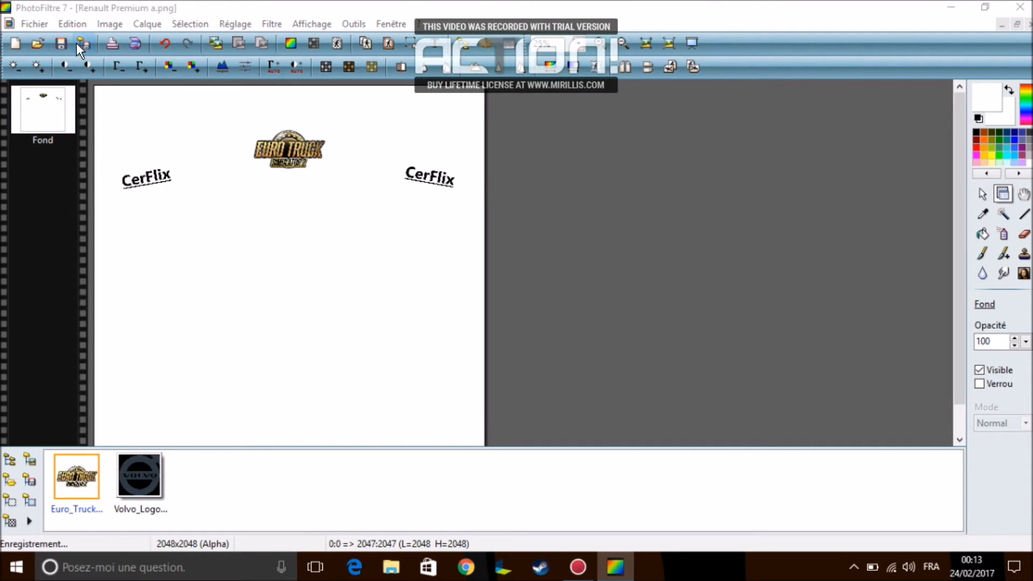
pyautogui.click(318, 180)
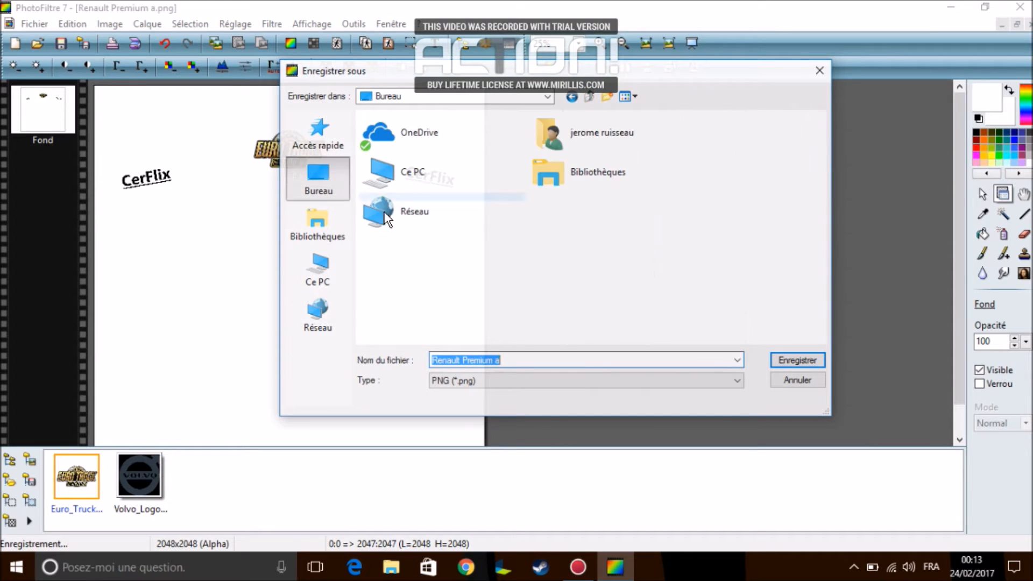
pyautogui.click(515, 362)
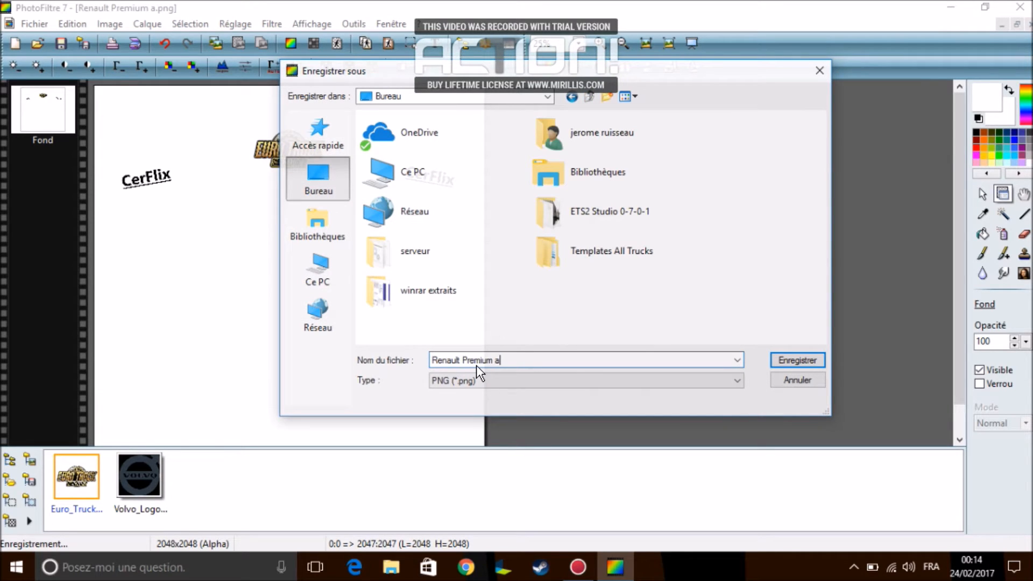
pyautogui.press('BackSpace')
pyautogui.press('BackSpace')
pyautogui.press('BackSpace')
pyautogui.press('BackSpace')
pyautogui.press('BackSpace')
pyautogui.press('BackSpace')
pyautogui.press('BackSpace')
pyautogui.press('BackSpace')
pyautogui.press('BackSpace')
pyautogui.press('BackSpace')
pyautogui.write('test')
pyautogui.click(782, 358)
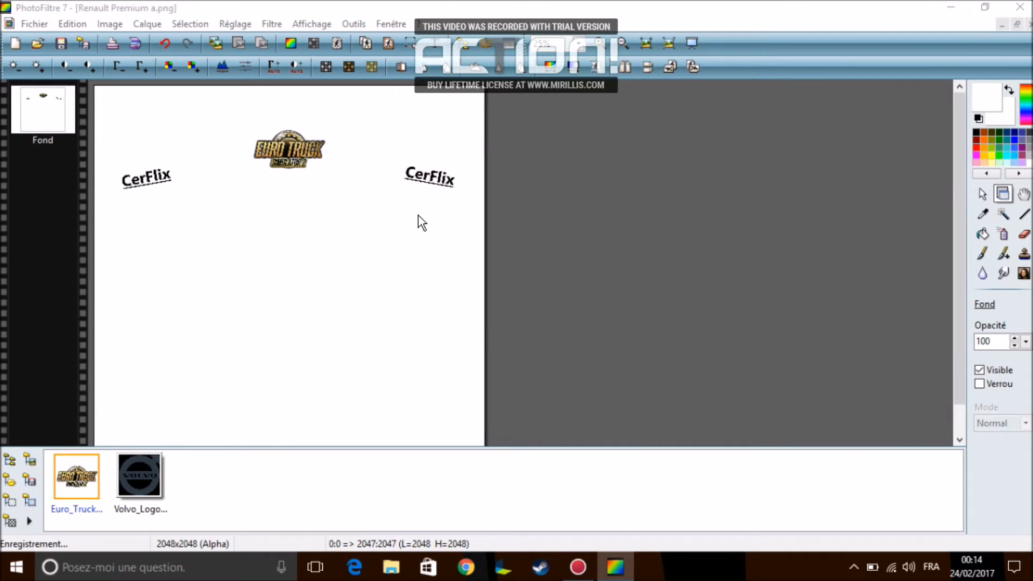
pyautogui.click(567, 313)
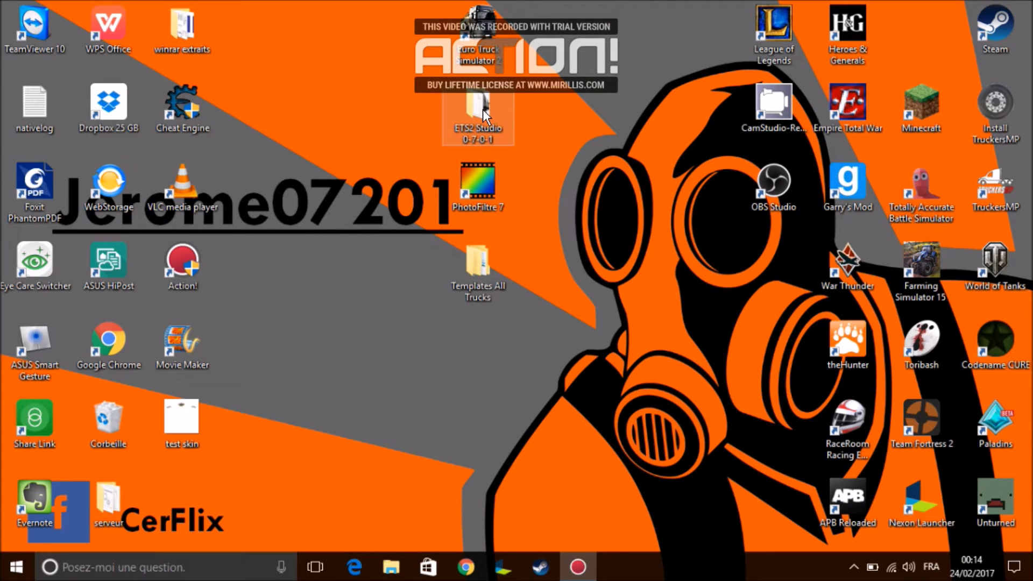
# Launch ETS2 Studio from its ETS2 Studio 0-7-0-1 desktop folder, maximise it and choose Renault Premium as the base truck.
pyautogui.moveTo(701, 139); pyautogui.dragTo(701, 139)
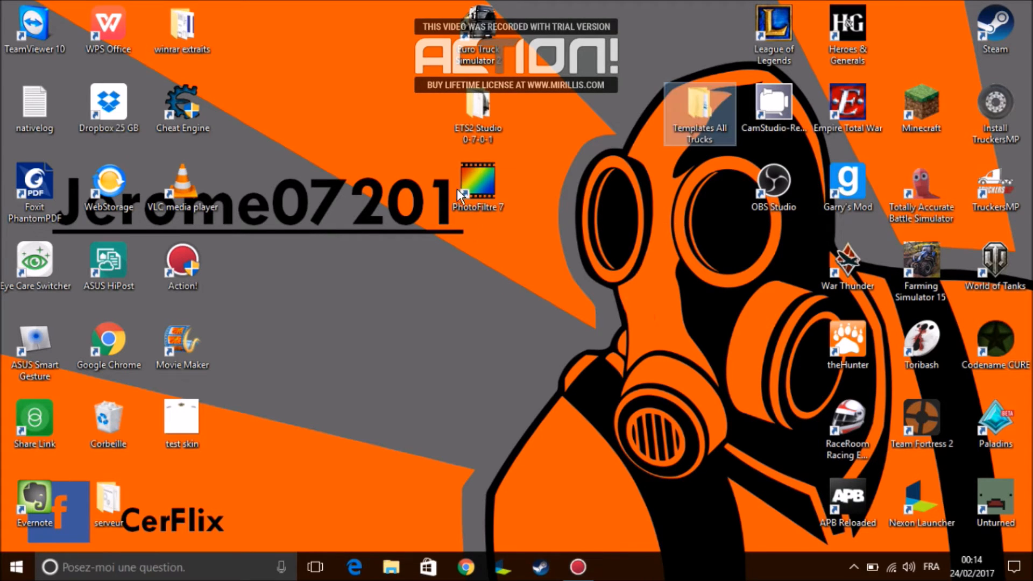
pyautogui.doubleClick(479, 101)
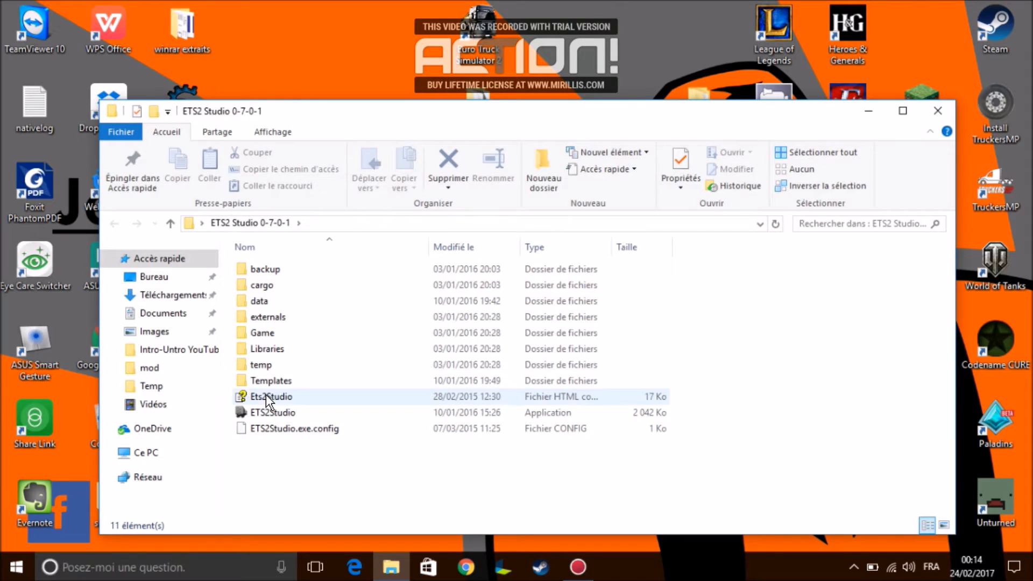
pyautogui.click(266, 411)
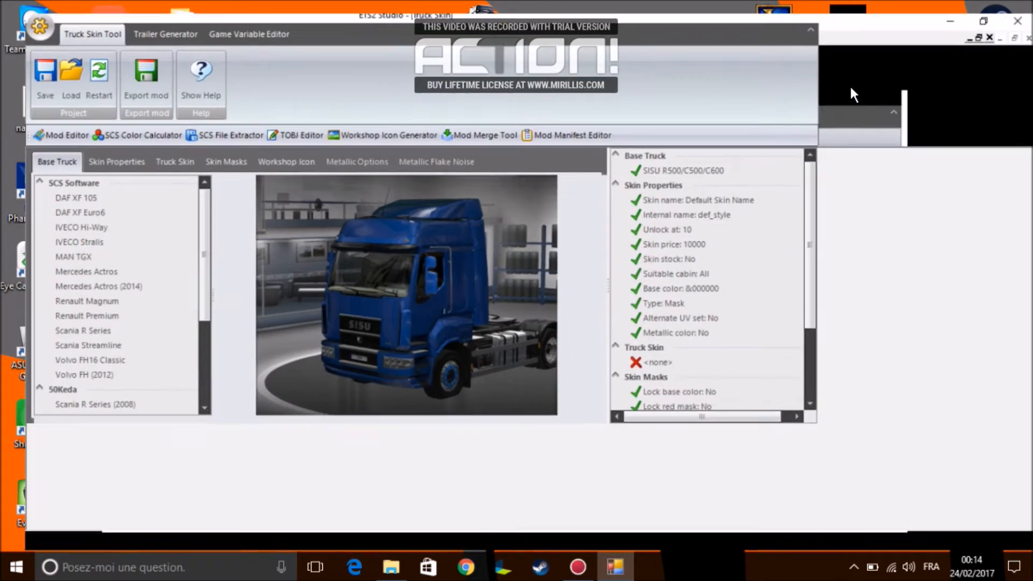
pyautogui.click(849, 88)
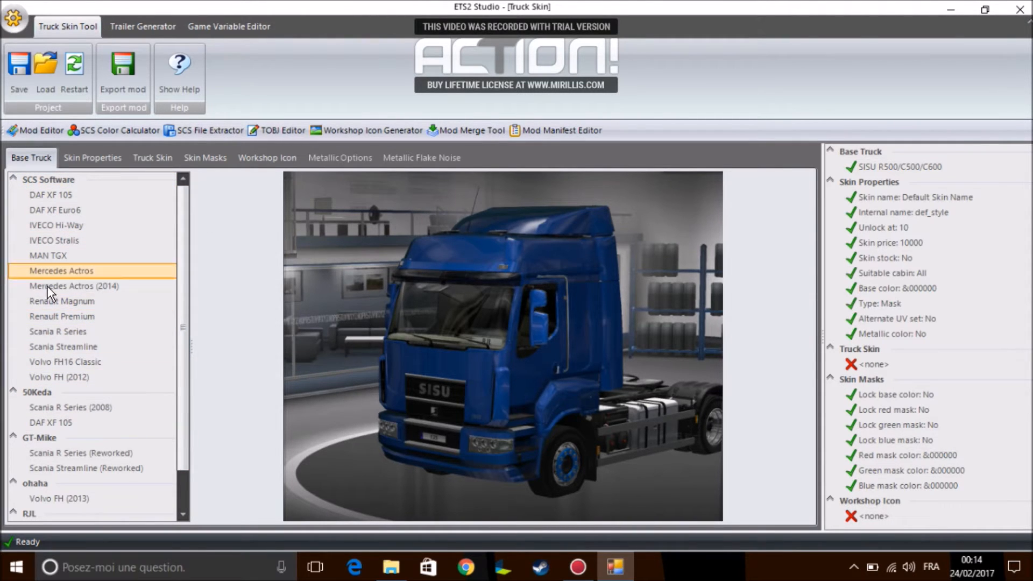
pyautogui.click(53, 316)
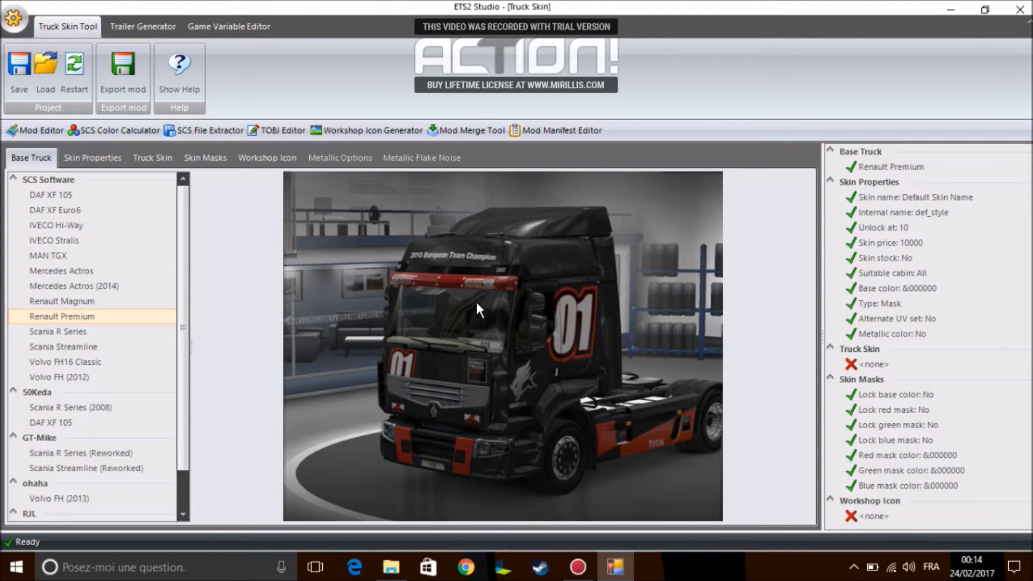
# Set the skin name to test renault in the skin properties.
pyautogui.click(95, 155)
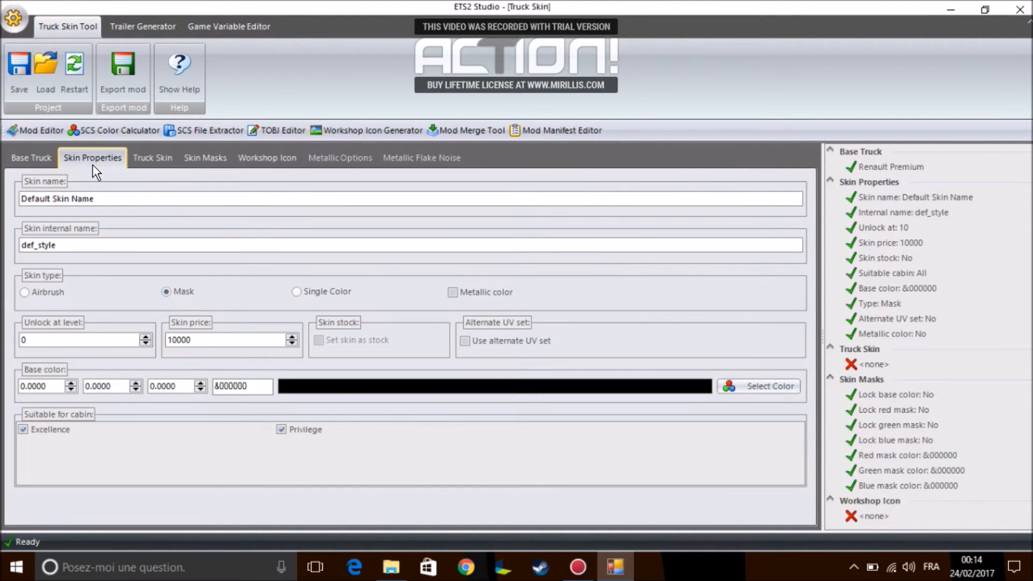
pyautogui.moveTo(94, 199); pyautogui.dragTo(26, 217)
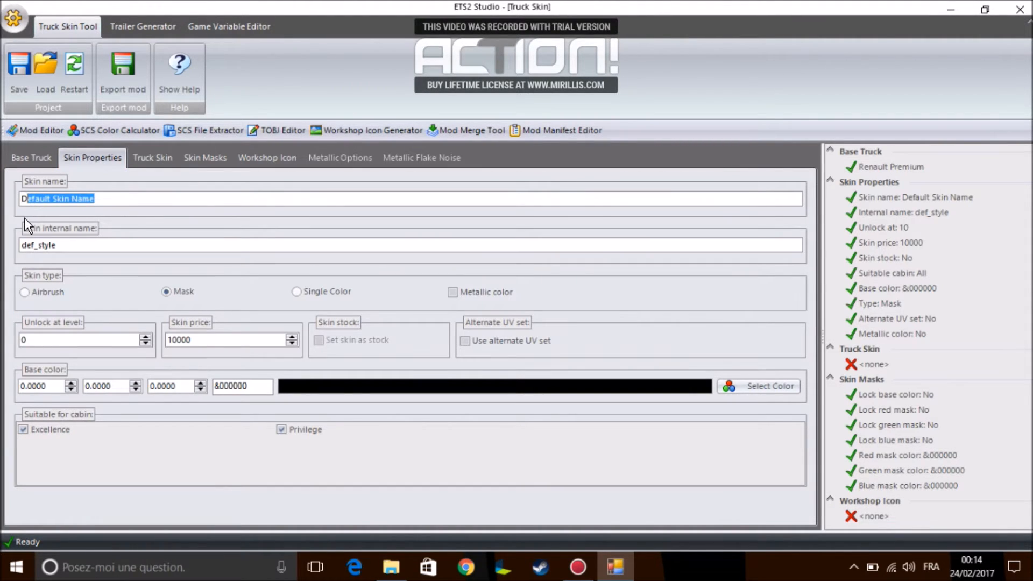
pyautogui.press('BackSpace')
pyautogui.press('BackSpace')
pyautogui.write('test renault')
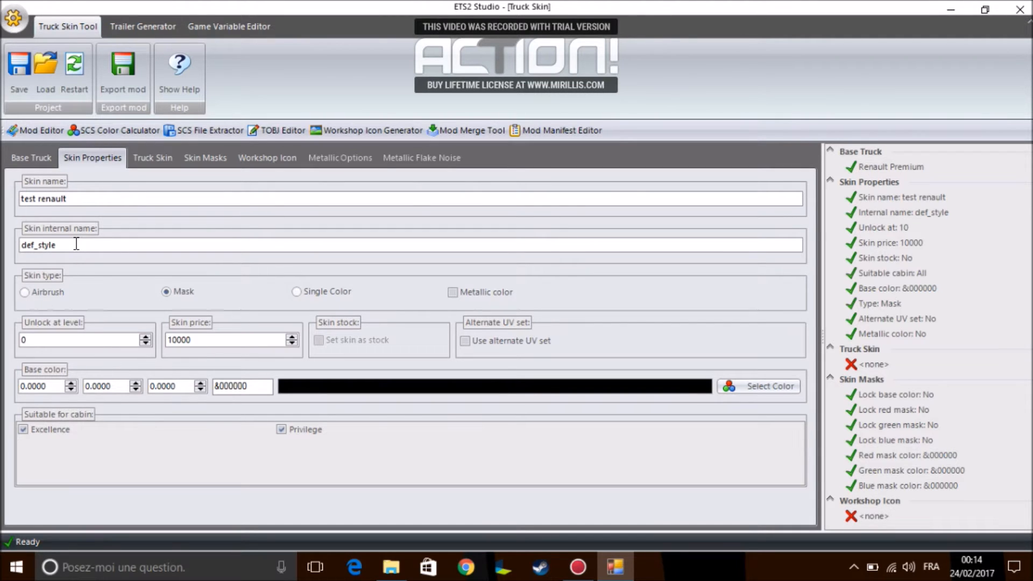
# Set the skin's internal name to renault_skin.
pyautogui.press('BackSpace')
pyautogui.press('BackSpace')
pyautogui.press('BackSpace')
pyautogui.press('BackSpace')
pyautogui.press('BackSpace')
pyautogui.press('BackSpace')
pyautogui.press('BackSpace')
pyautogui.press('BackSpace')
pyautogui.write('te')
pyautogui.write('renault_skin')
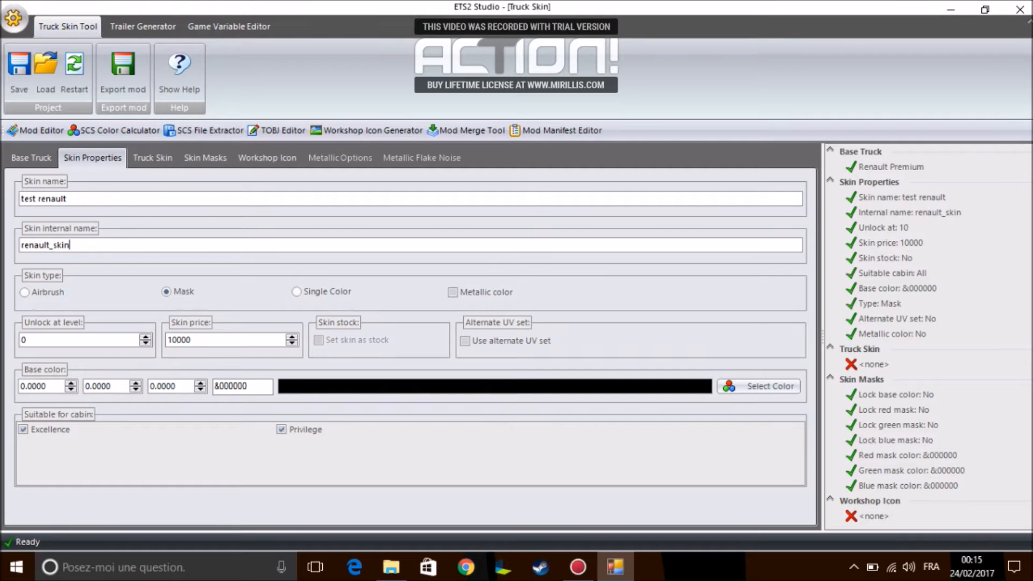
# Set the skin's base color to white (#FFFFFF).
pyautogui.click(757, 388)
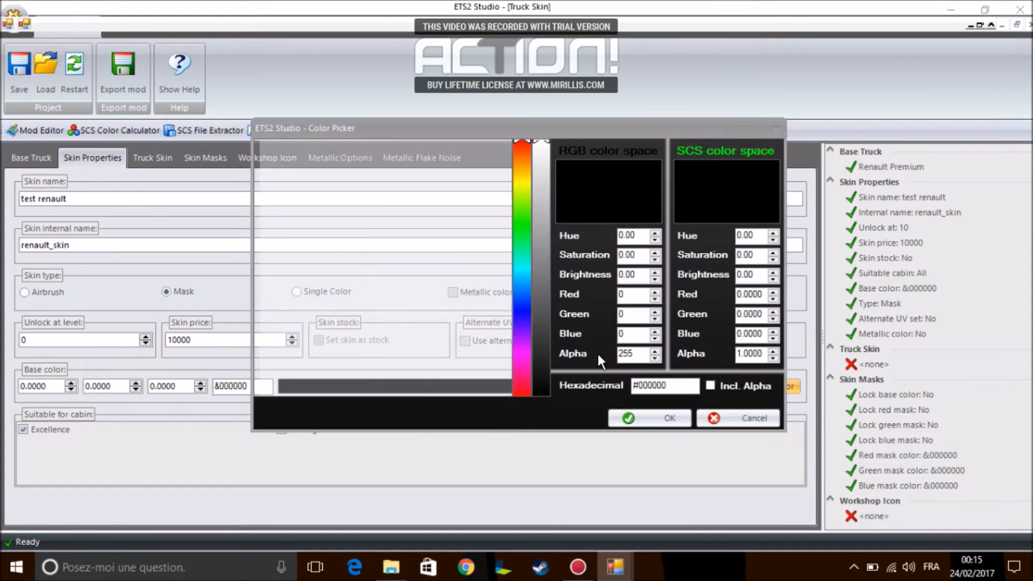
pyautogui.moveTo(407, 211); pyautogui.dragTo(159, 133)
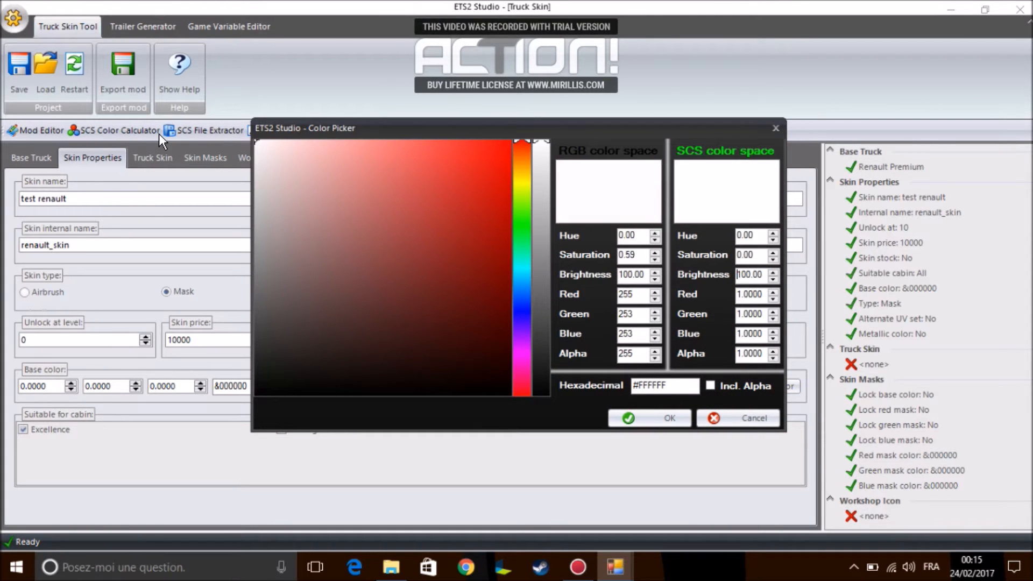
pyautogui.click(653, 418)
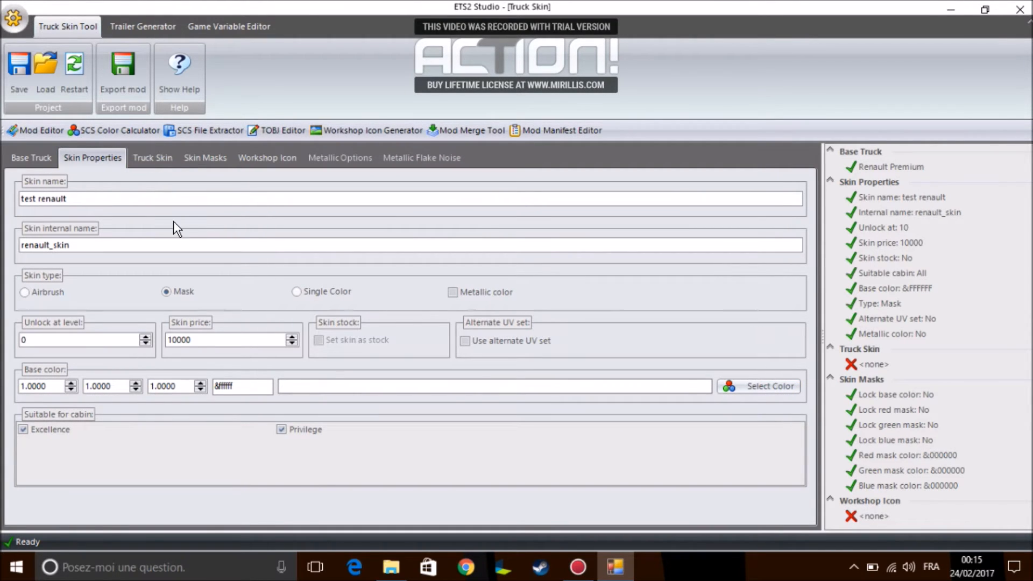
# Load test skin.png from the desktop as the truck skin image.
pyautogui.click(163, 160)
pyautogui.click(67, 199)
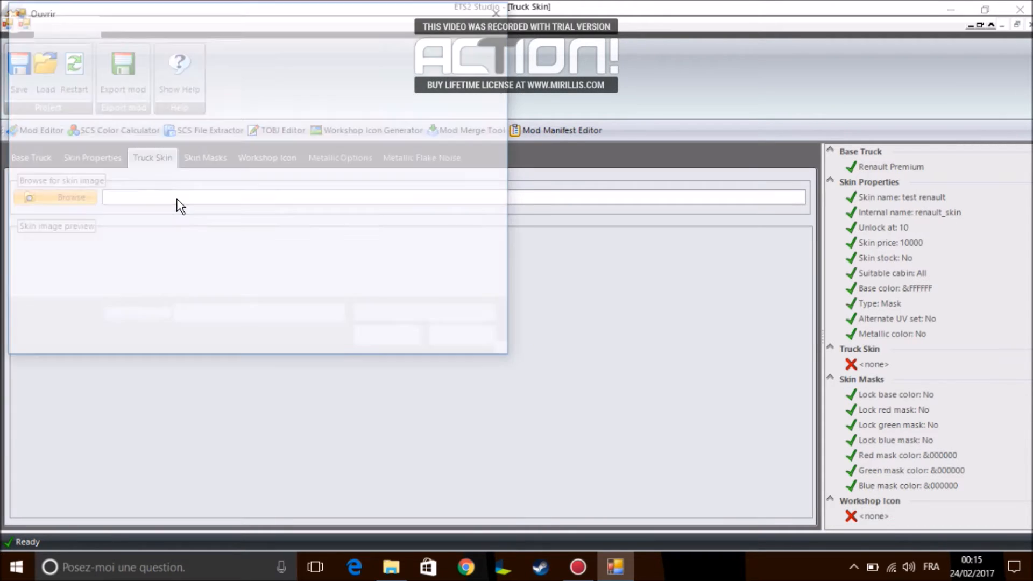
pyautogui.click(59, 112)
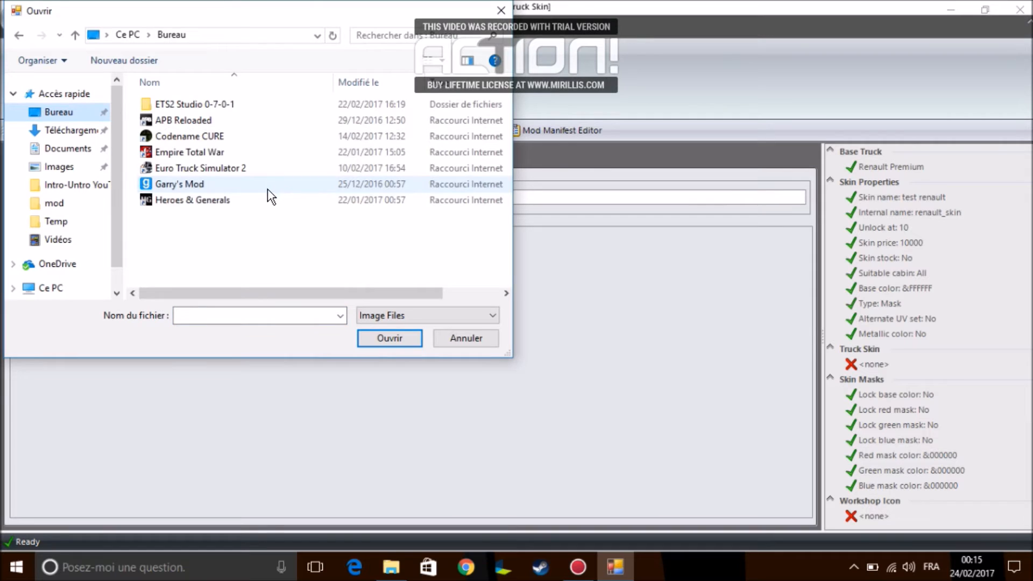
pyautogui.scroll(-2, 237, 209)
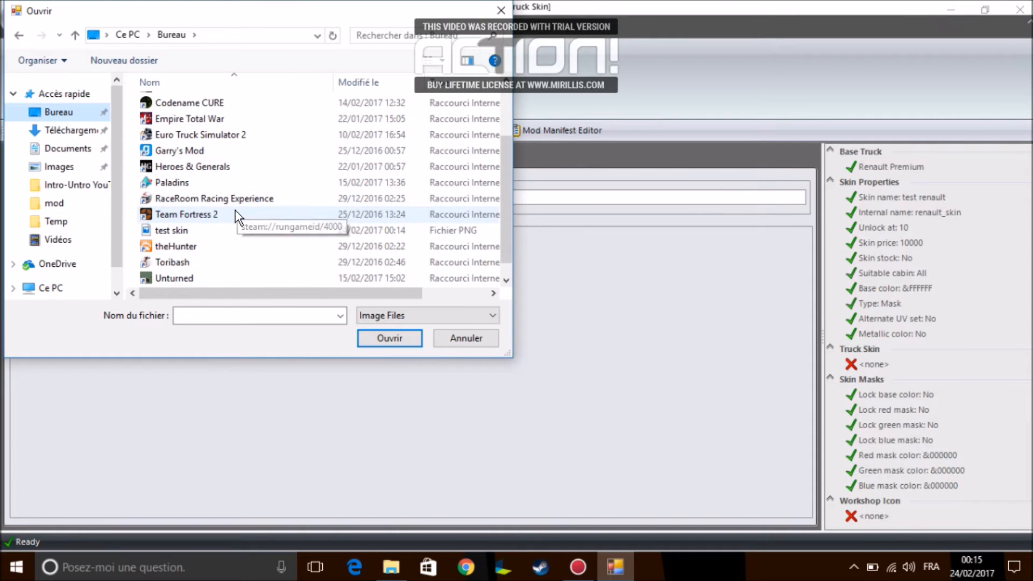
pyautogui.click(179, 232)
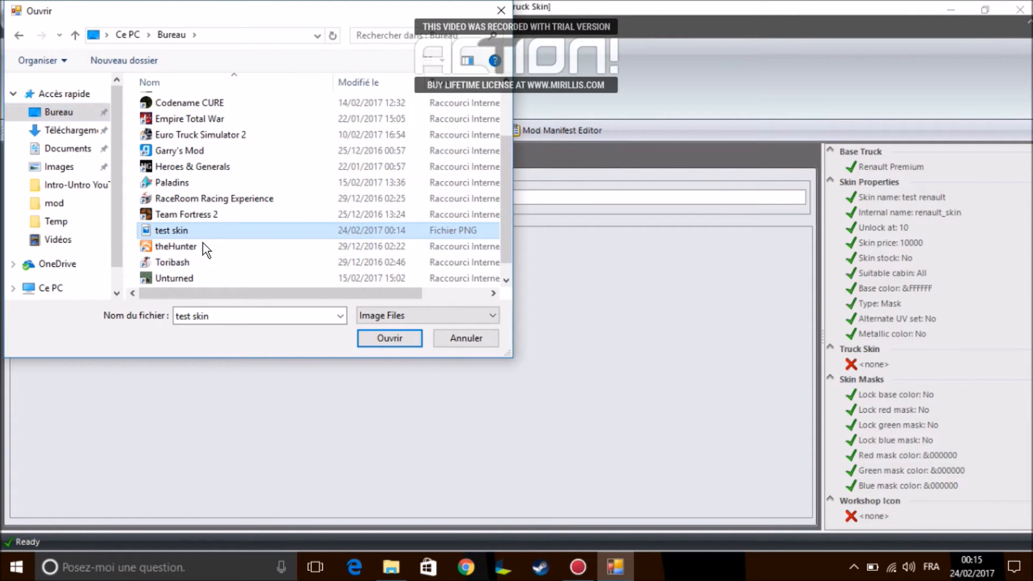
pyautogui.click(376, 340)
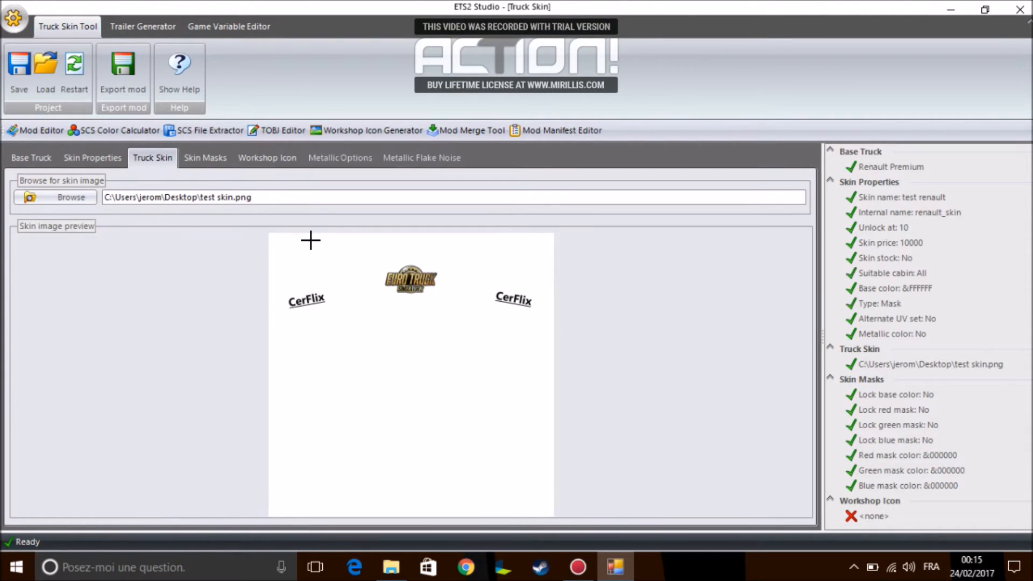
# Go through the skin masks and workshop icon settings, switch to PhotoFiltre 7 and create a new 256 × 64 pixel white image.
pyautogui.click(206, 156)
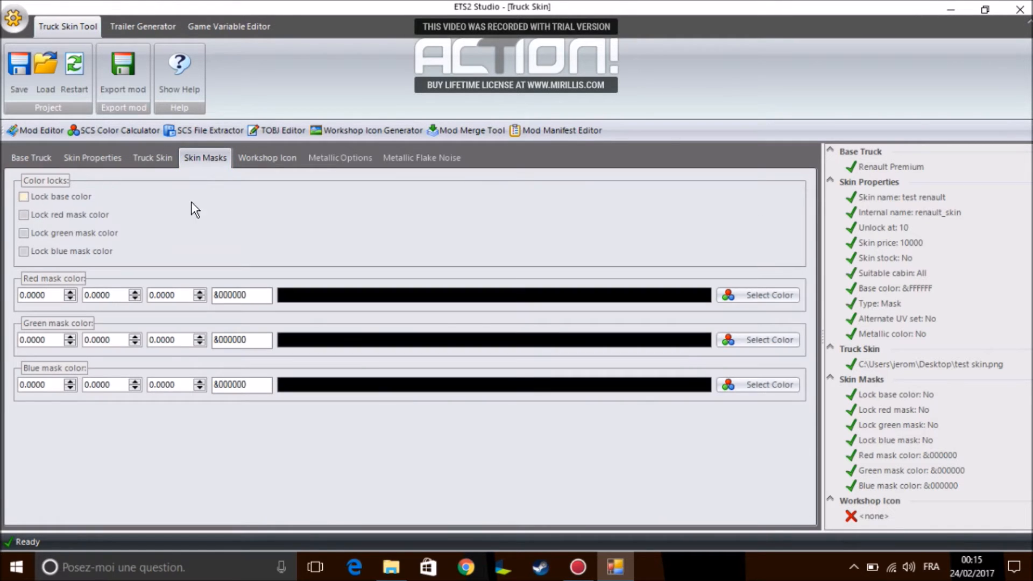
pyautogui.click(247, 163)
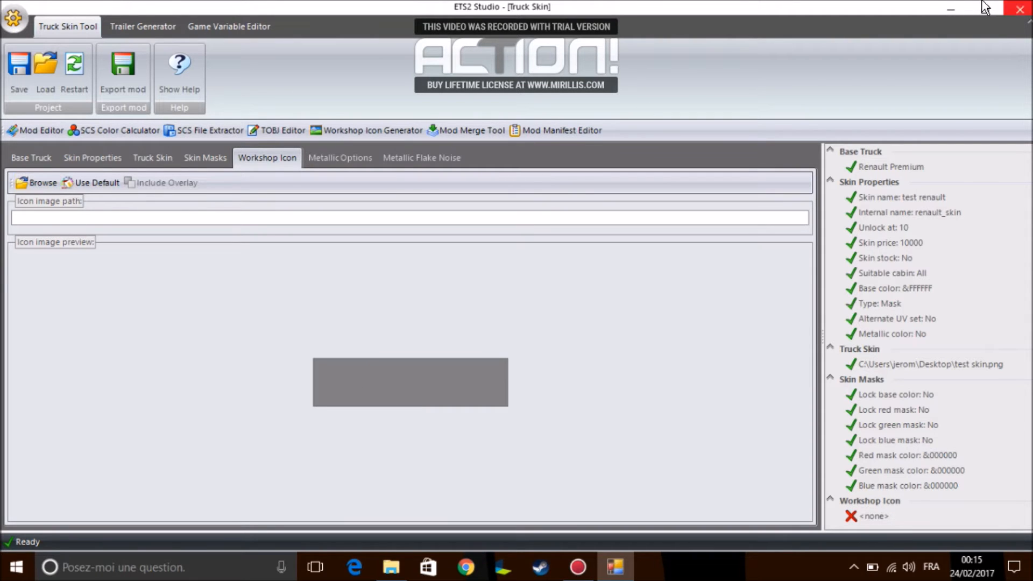
pyautogui.click(951, 9)
pyautogui.click(917, 111)
pyautogui.doubleClick(486, 183)
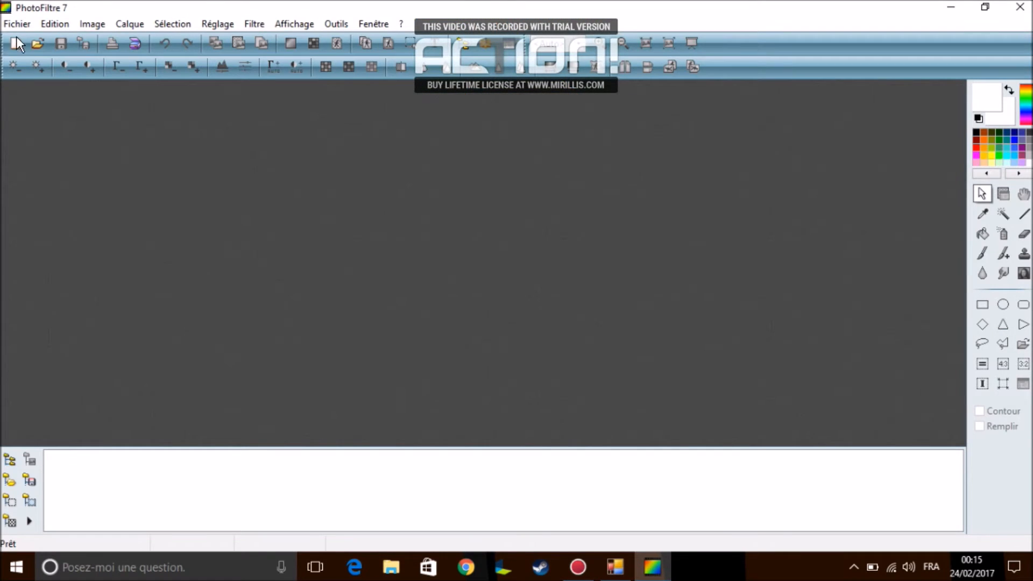
pyautogui.click(15, 43)
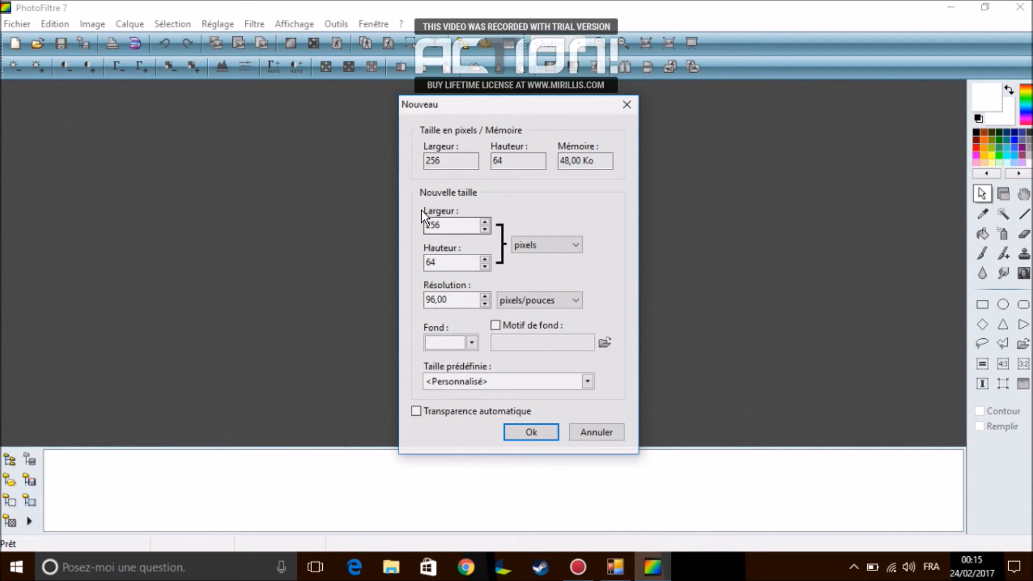
pyautogui.click(525, 433)
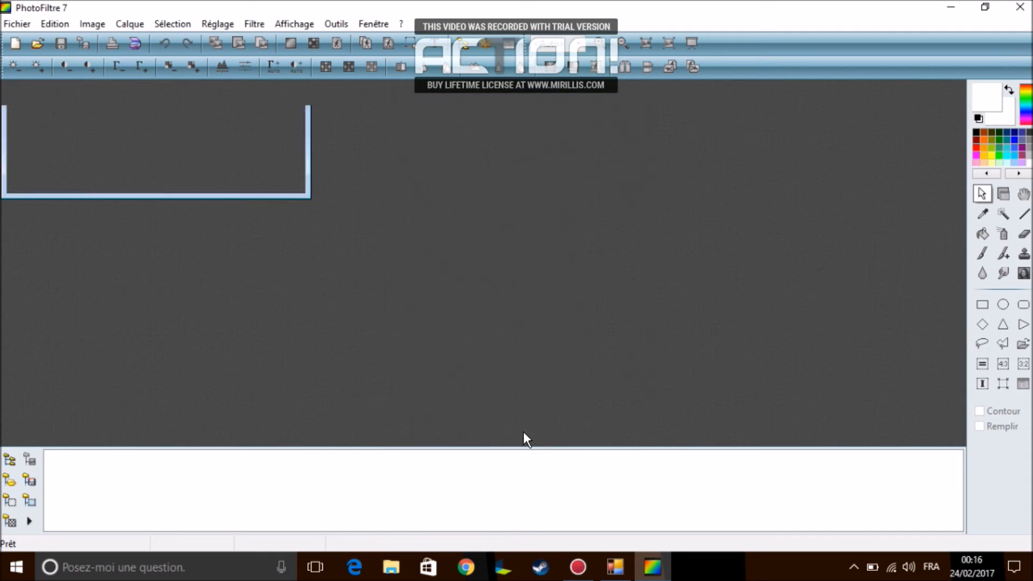
# Add the text "Renault test" to the new image in bold, underlined black Ebrima.
pyautogui.click(252, 103)
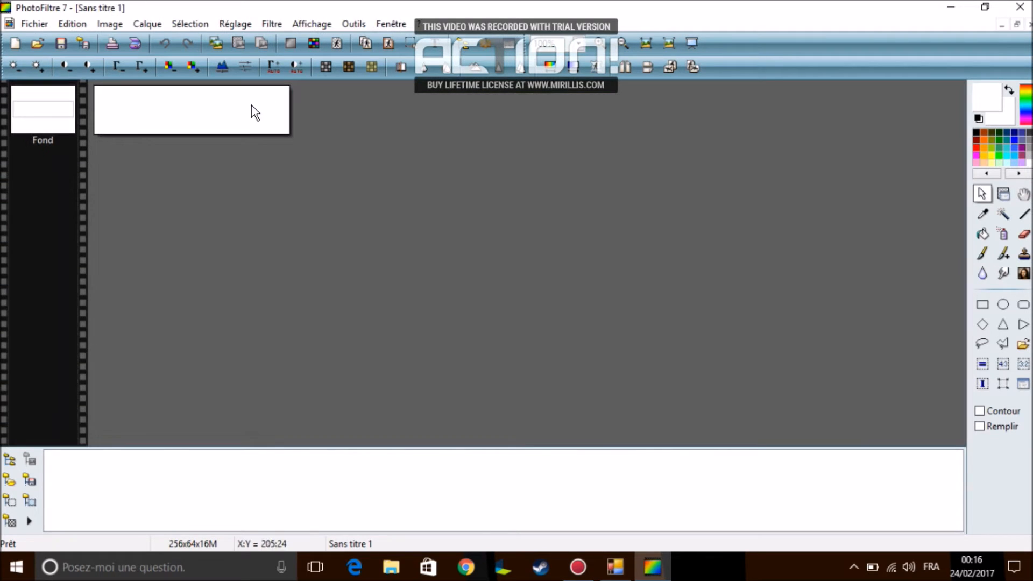
pyautogui.click(438, 42)
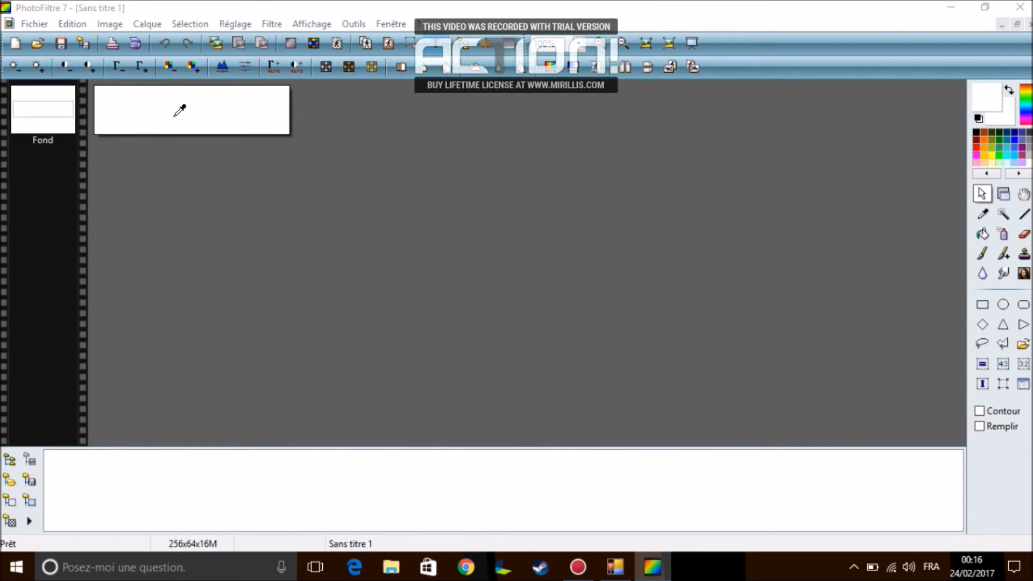
pyautogui.write('Renault test')
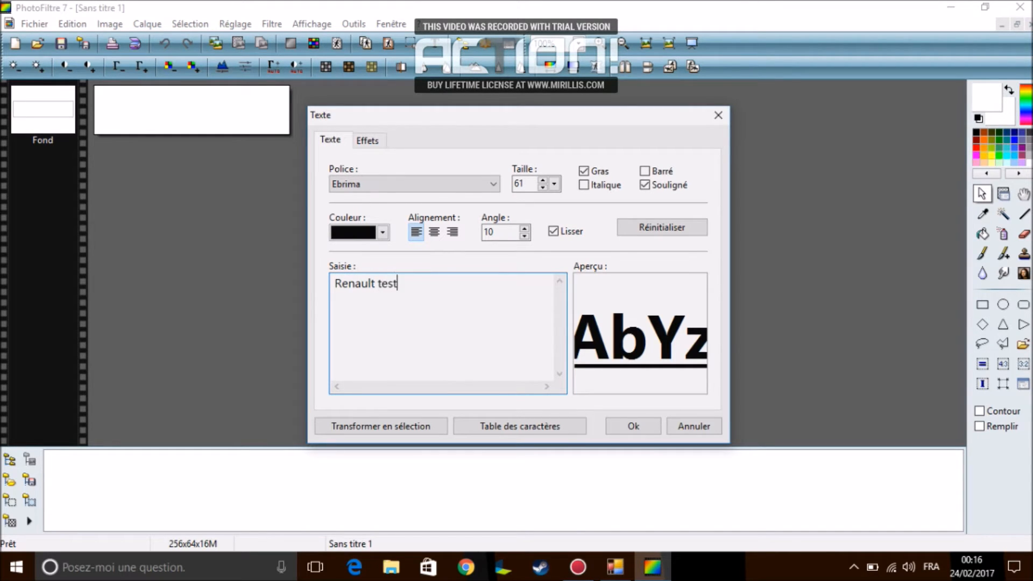
pyautogui.click(647, 431)
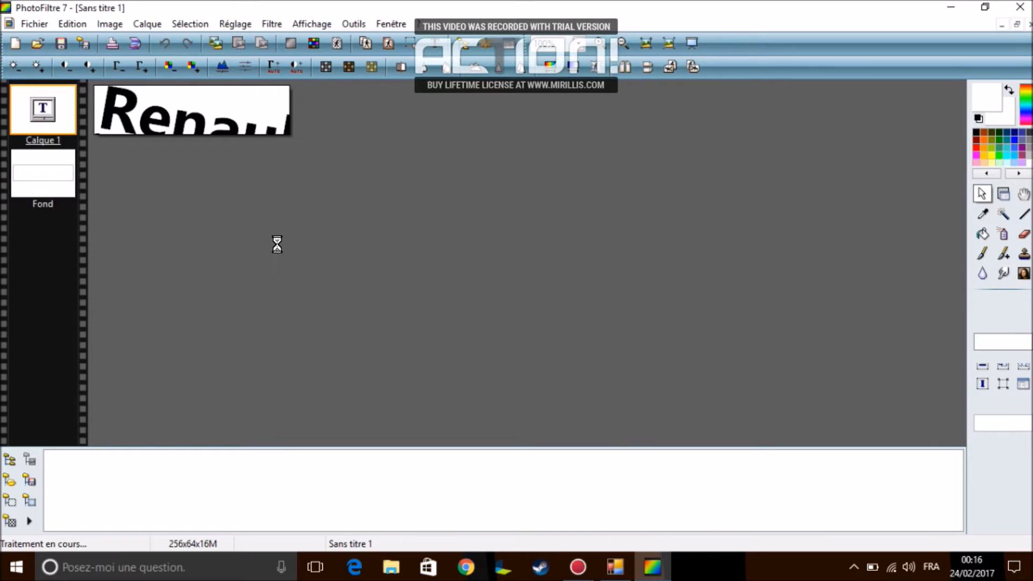
# Shrink the "Renault test" text layer to about font size 40 and set its text angle to 0.
pyautogui.rightClick(172, 118)
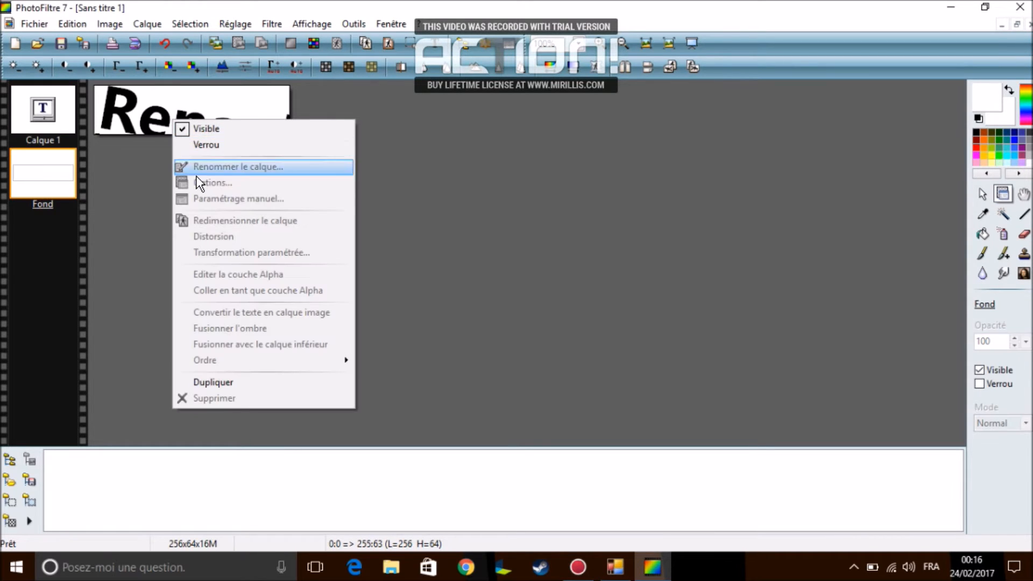
pyautogui.click(67, 110)
pyautogui.rightClick(161, 105)
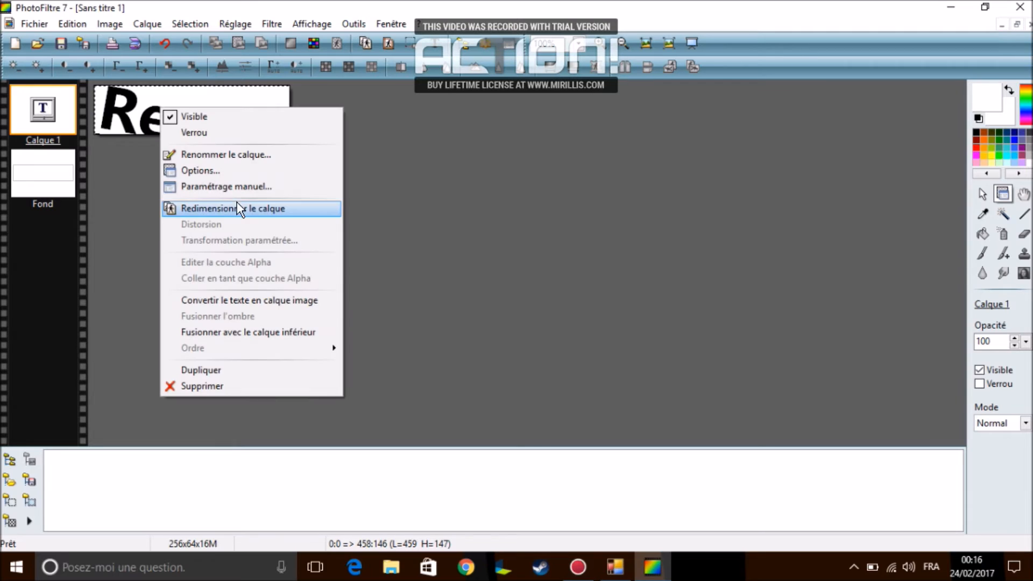
pyautogui.click(238, 207)
pyautogui.moveTo(270, 88); pyautogui.dragTo(190, 117)
pyautogui.doubleClick(199, 113)
pyautogui.click(496, 228)
pyautogui.write('0')
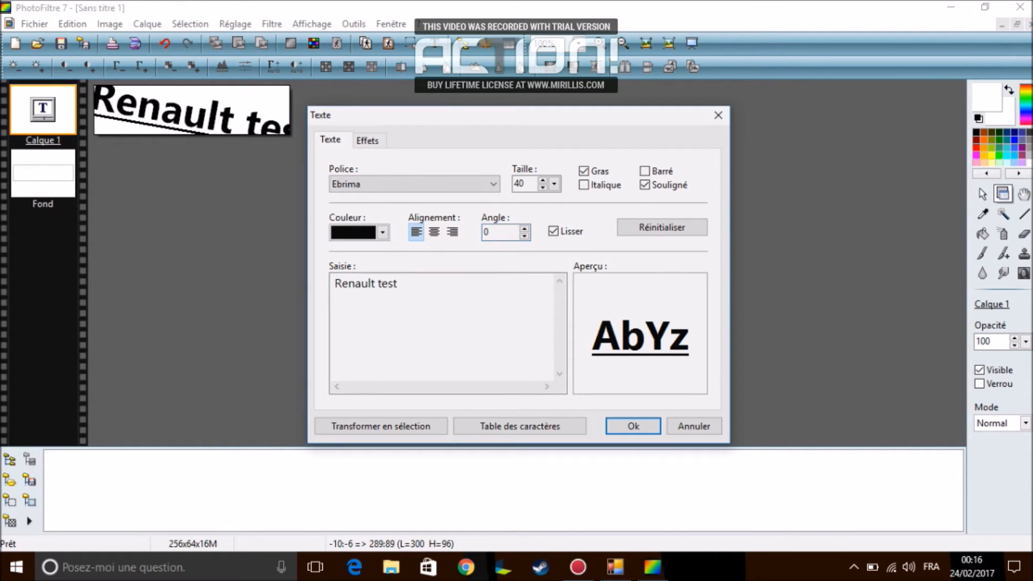
pyautogui.click(632, 427)
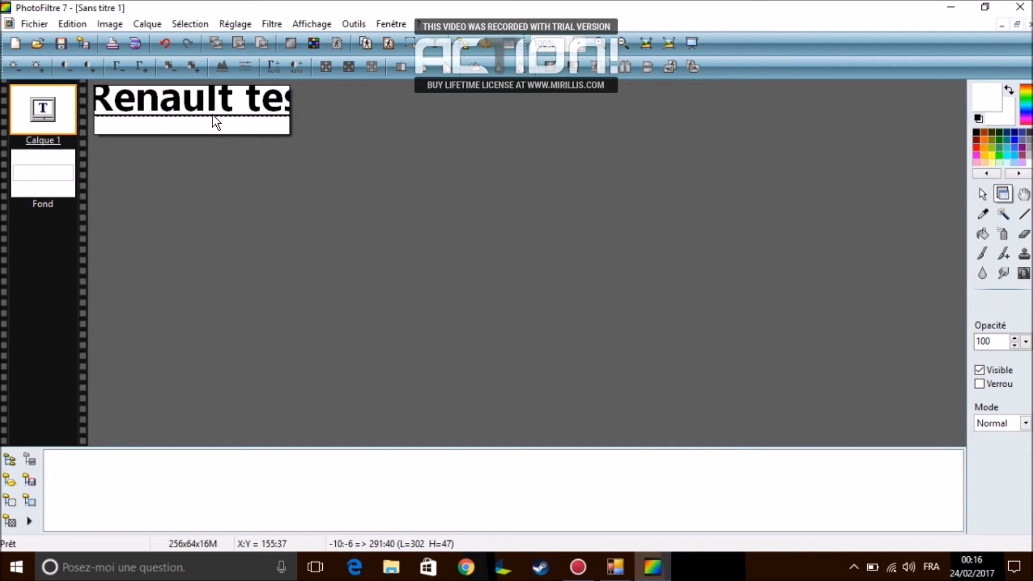
# Resize the text layer to about 220 × 34 pixels and center it within the white image.
pyautogui.click(217, 120)
pyautogui.click(53, 98)
pyautogui.moveTo(120, 96); pyautogui.dragTo(146, 118)
pyautogui.rightClick(120, 112)
pyautogui.click(169, 216)
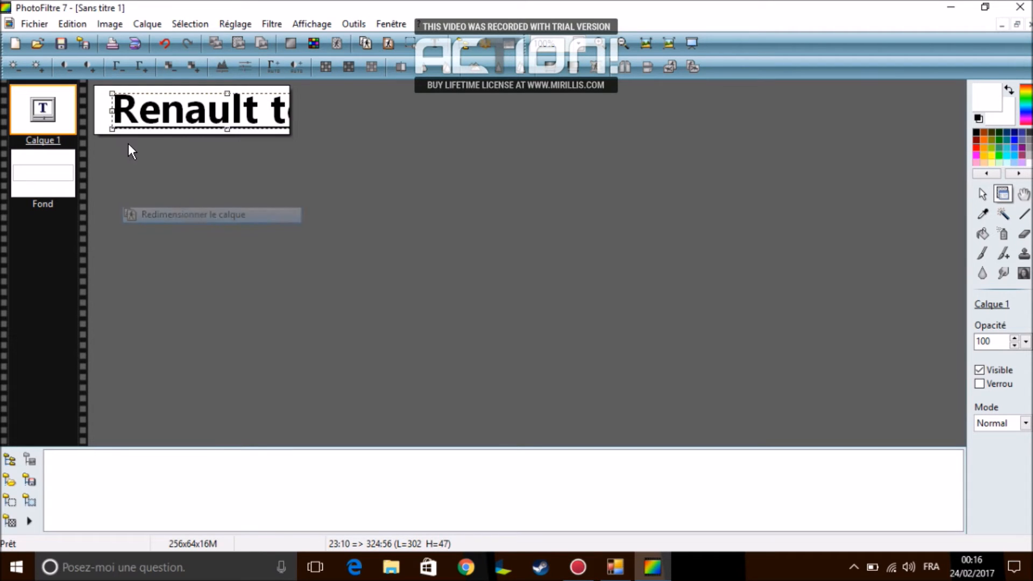
pyautogui.moveTo(112, 111)
pyautogui.mouseDown()
pyautogui.moveTo(215, 111)
pyautogui.moveTo(124, 108)
pyautogui.mouseUp()
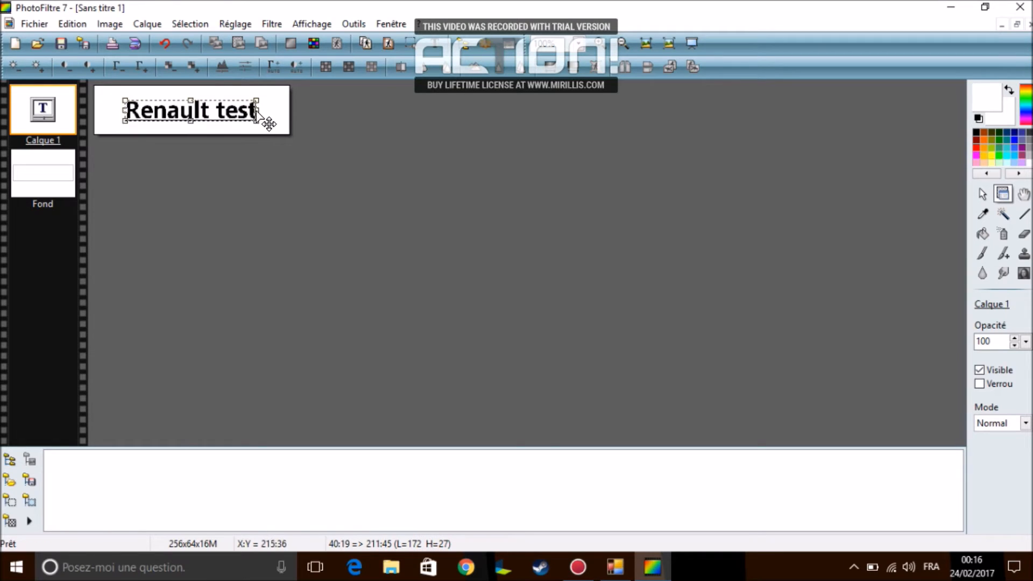
pyautogui.moveTo(273, 110); pyautogui.dragTo(294, 120)
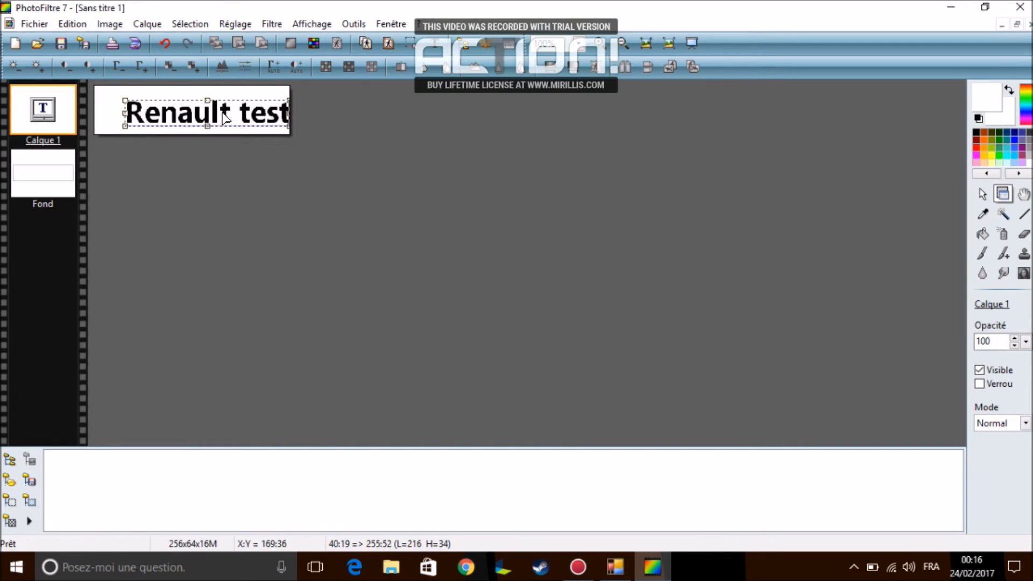
pyautogui.rightClick(214, 106)
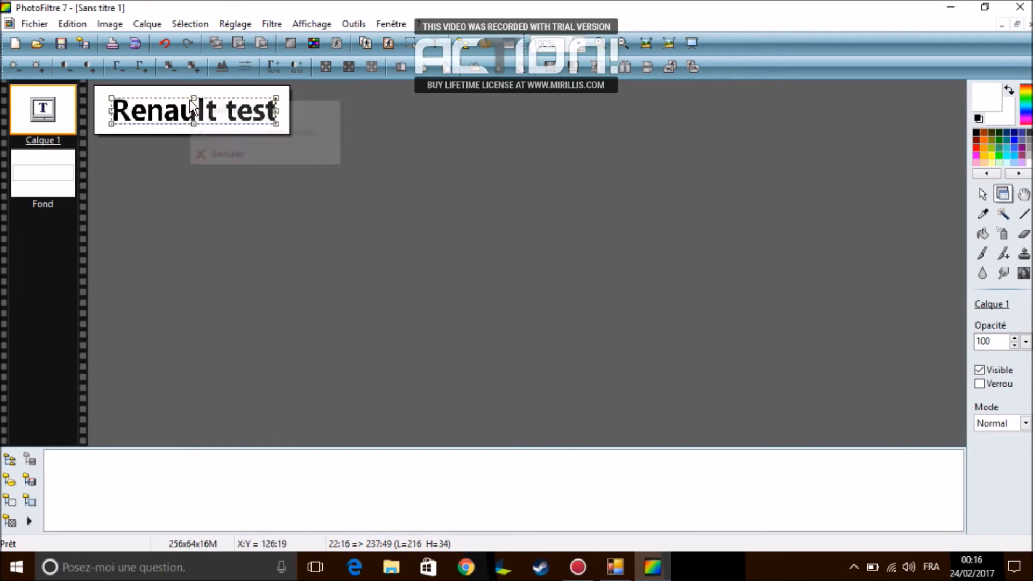
pyautogui.click(217, 110)
# Save the image to the desktop as renault workshop in PNG format, accepting the export options.
pyautogui.click(82, 44)
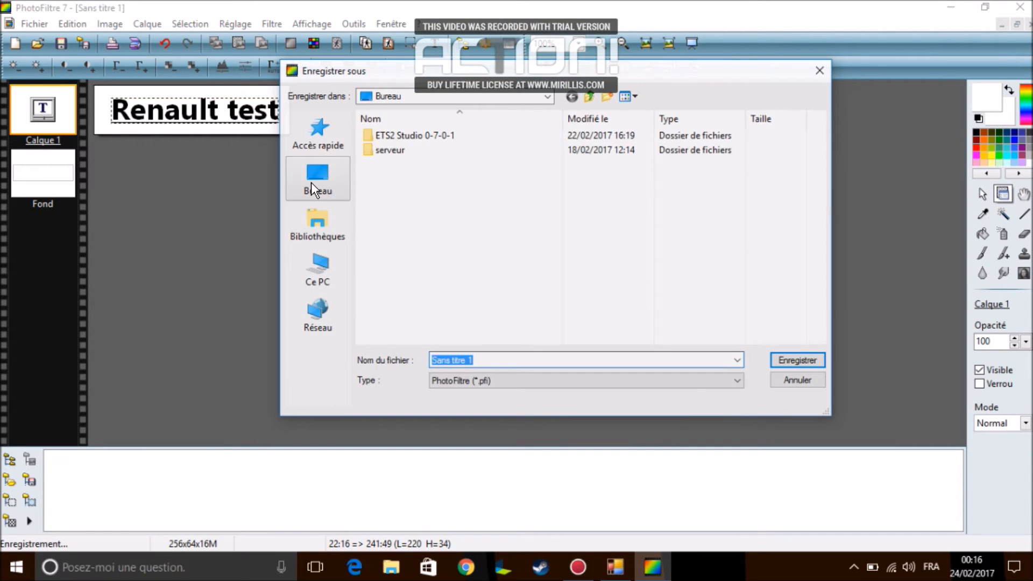
pyautogui.click(311, 182)
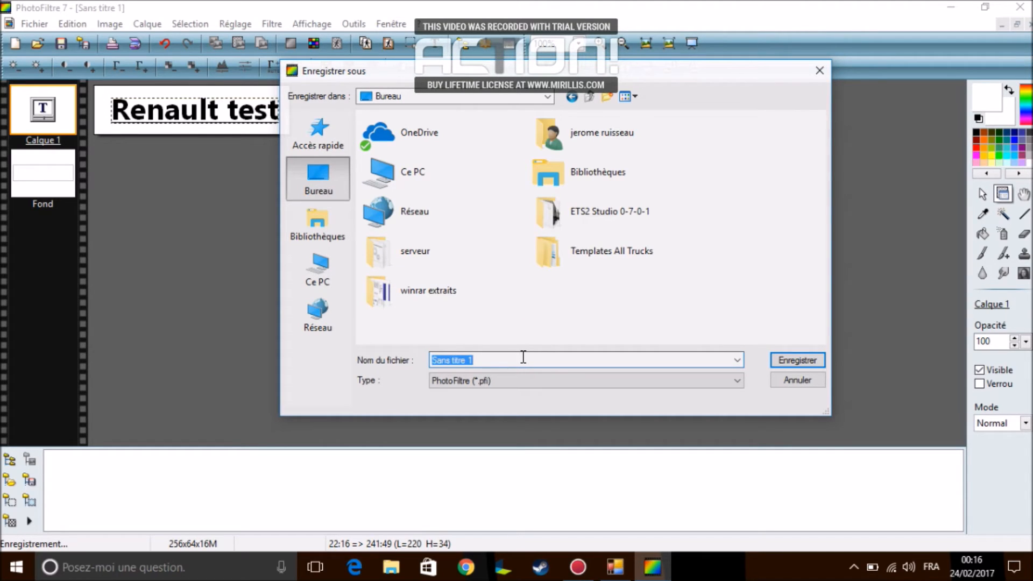
pyautogui.write('renault workshop')
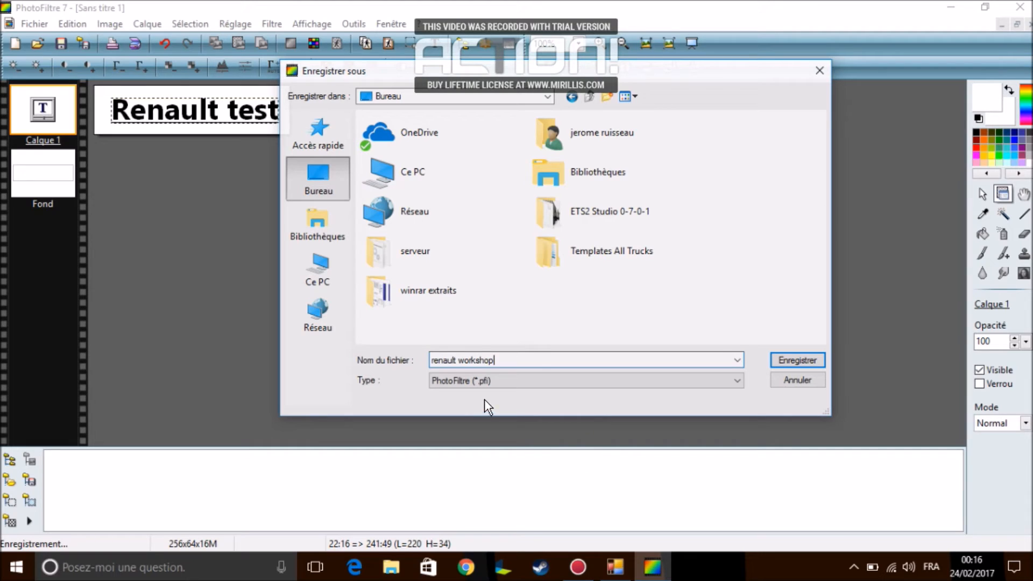
pyautogui.click(462, 383)
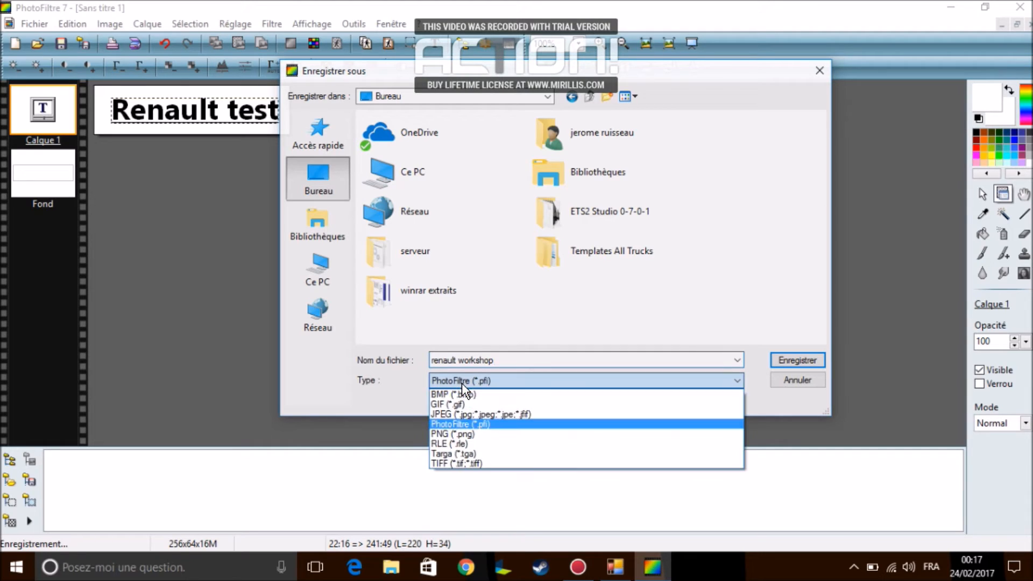
pyautogui.click(470, 433)
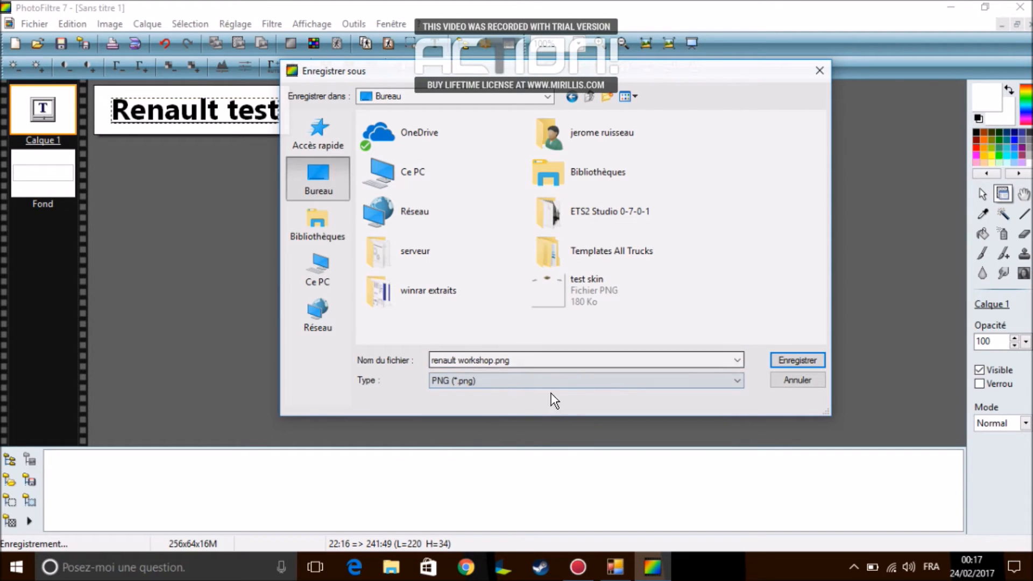
pyautogui.click(789, 355)
pyautogui.click(560, 324)
pyautogui.click(578, 315)
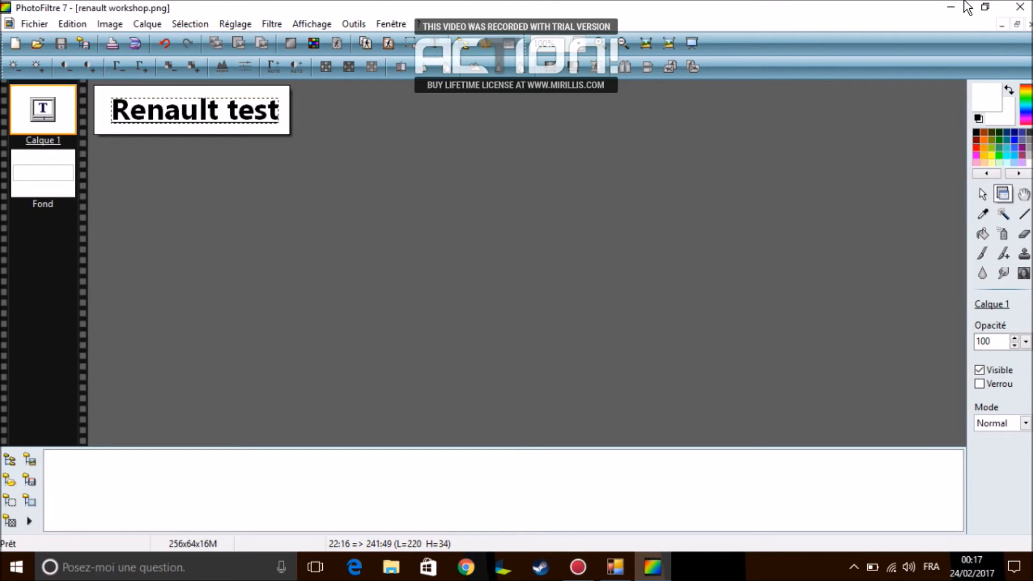
# Close PhotoFiltre 7, return to ETS2 Studio and load renault workshop.png from the desktop as the workshop icon.
pyautogui.click(1019, 7)
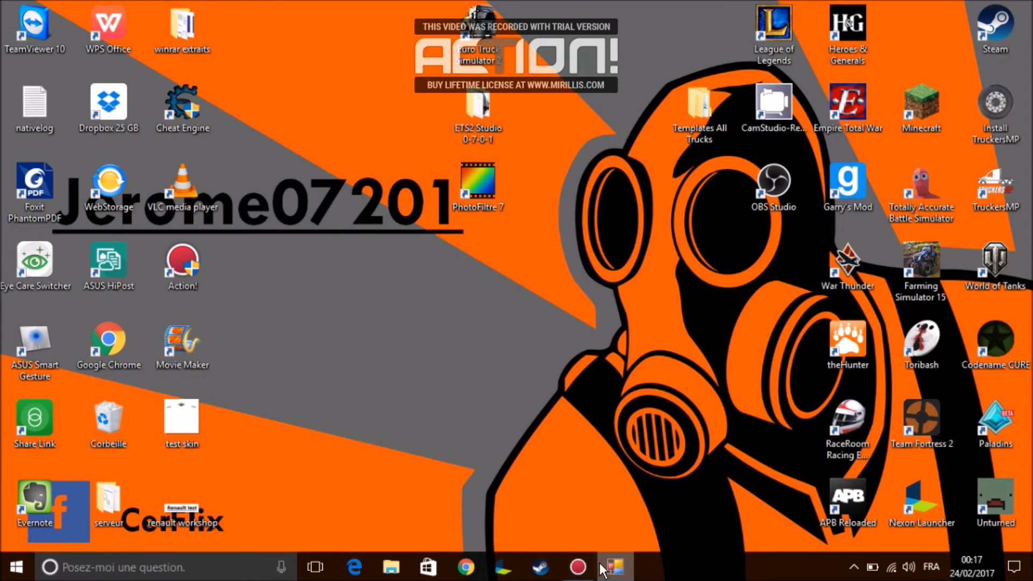
pyautogui.click(604, 567)
pyautogui.click(17, 183)
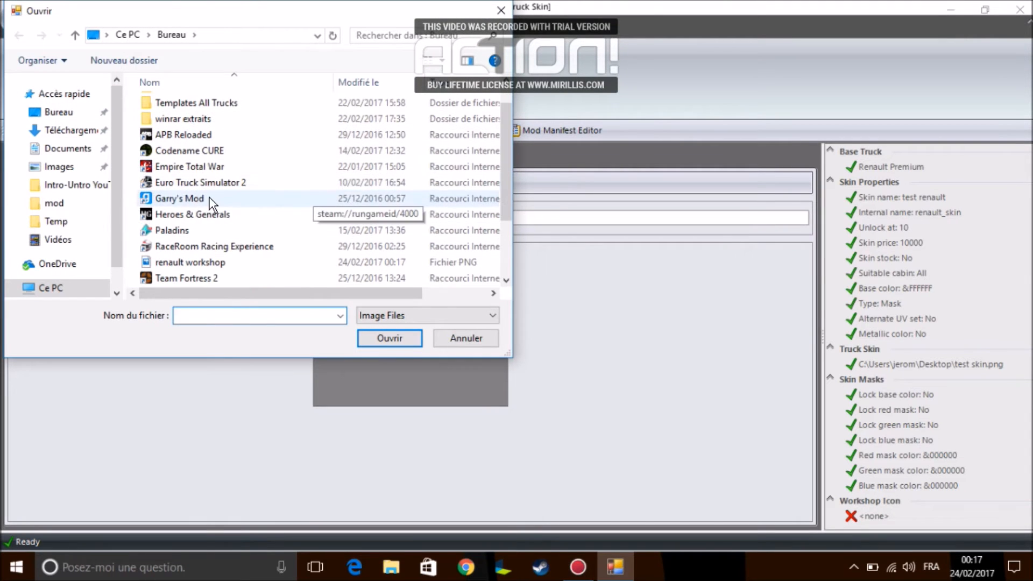
pyautogui.click(54, 113)
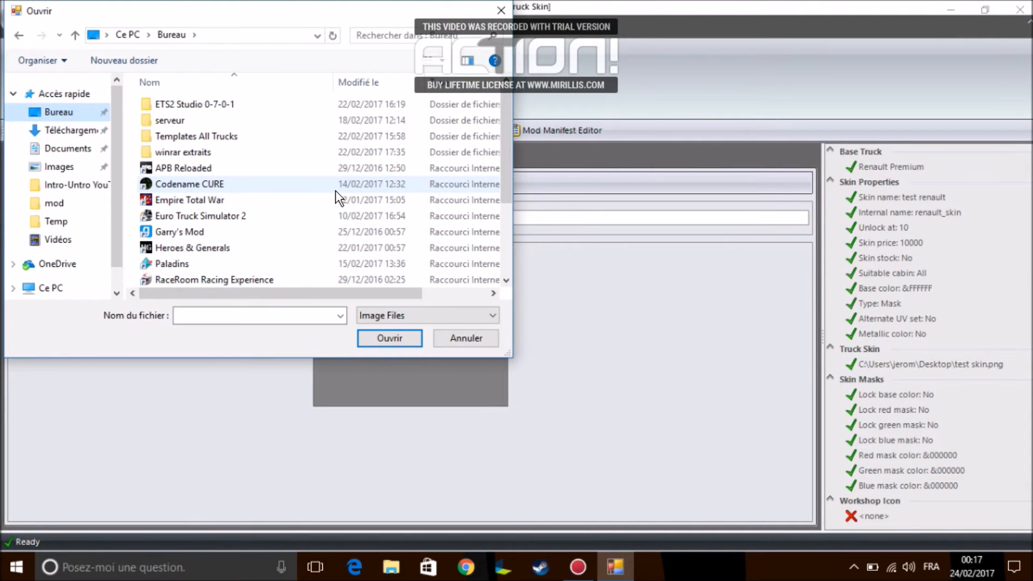
pyautogui.scroll(-3, 335, 190)
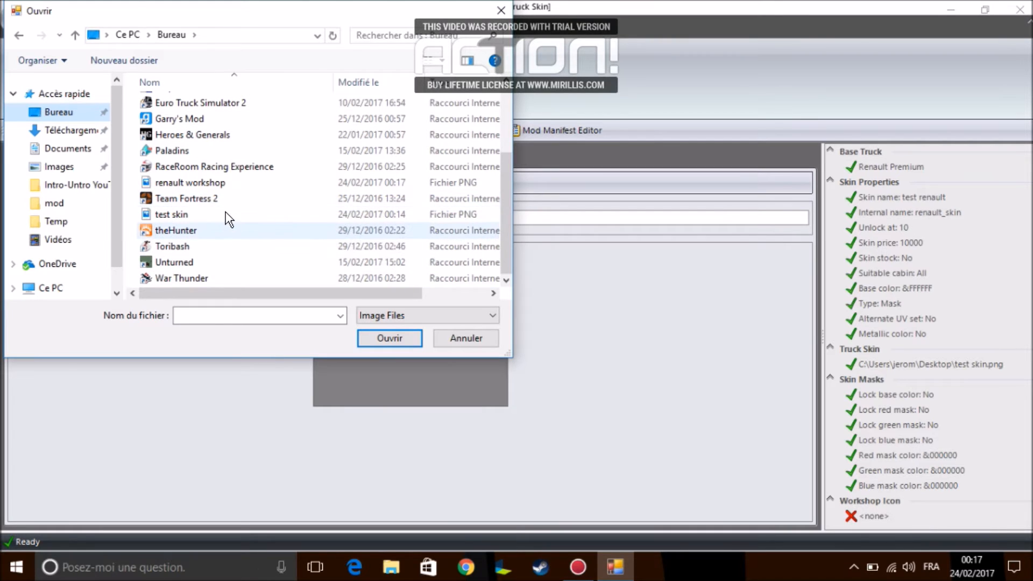
pyautogui.scroll(1, 235, 277)
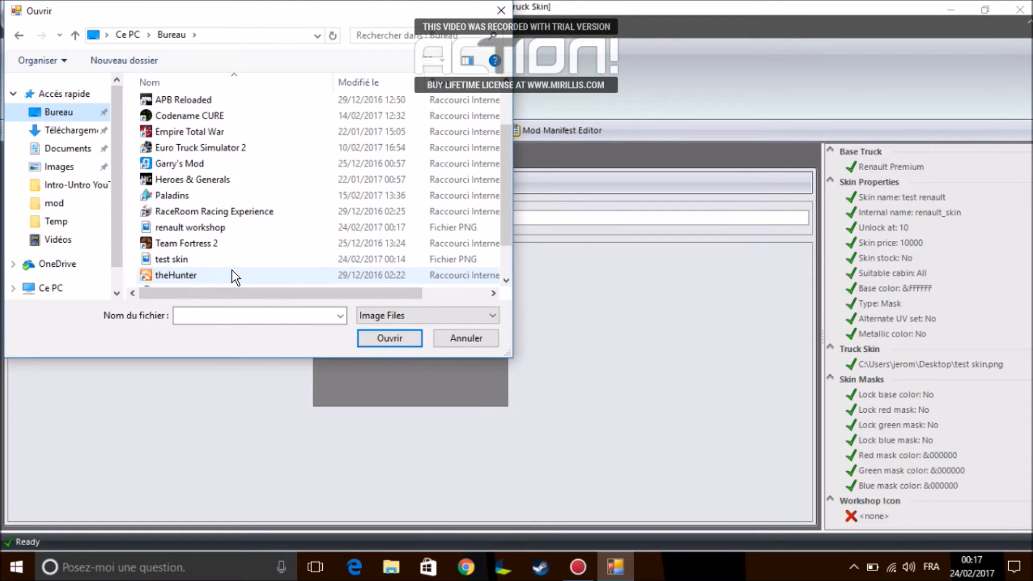
pyautogui.click(216, 227)
pyautogui.click(396, 339)
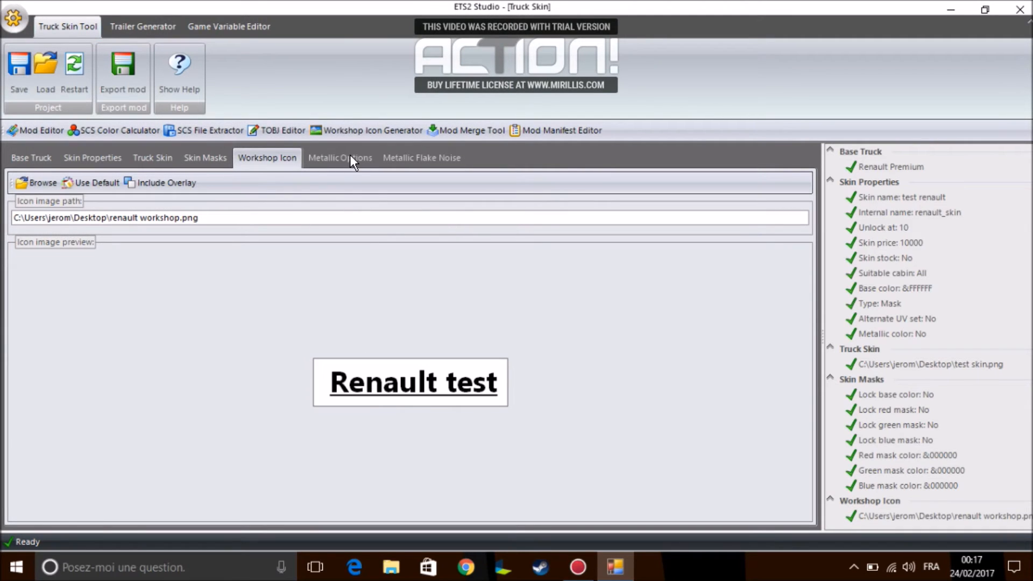
# Review the skin masks, truck skin, skin properties, base truck and workshop icon settings.
pyautogui.click(197, 159)
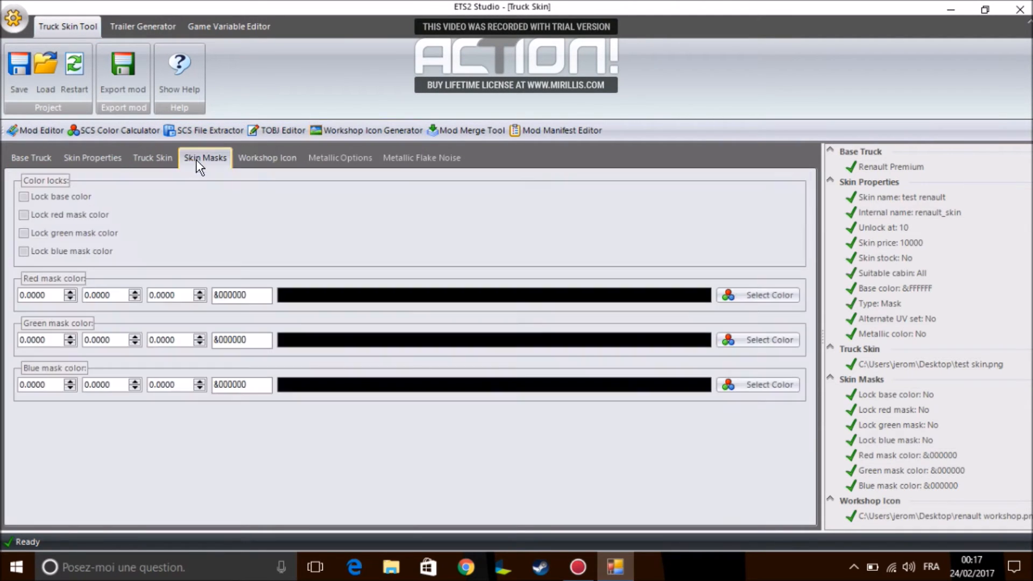
pyautogui.click(135, 154)
pyautogui.click(91, 157)
pyautogui.click(27, 151)
pyautogui.click(98, 156)
pyautogui.click(296, 159)
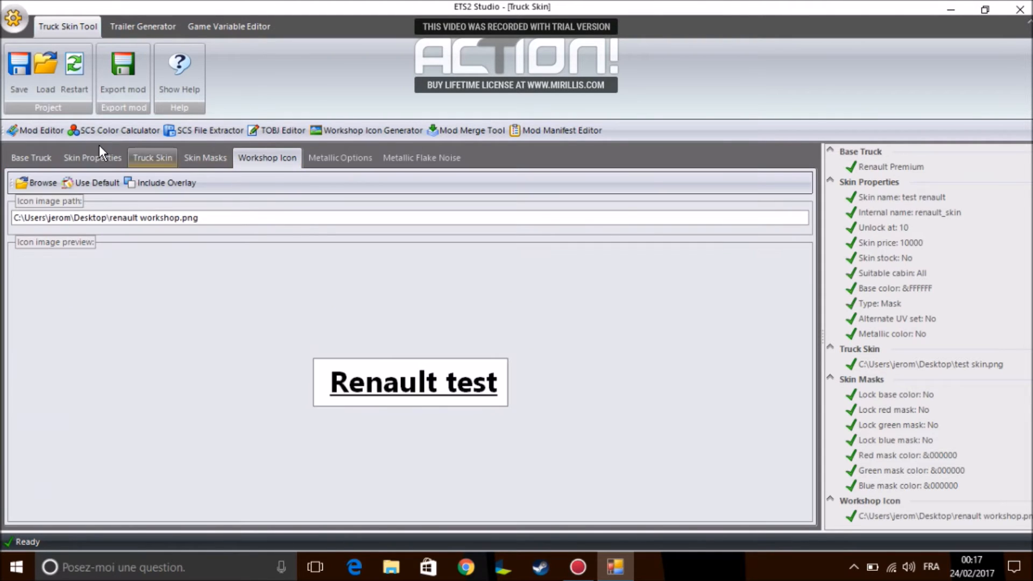
# Export the mod as renault test in SCS format to the mod folder in Documents\Euro Truck Simulator 2, and close ETS2 Studio.
pyautogui.click(138, 82)
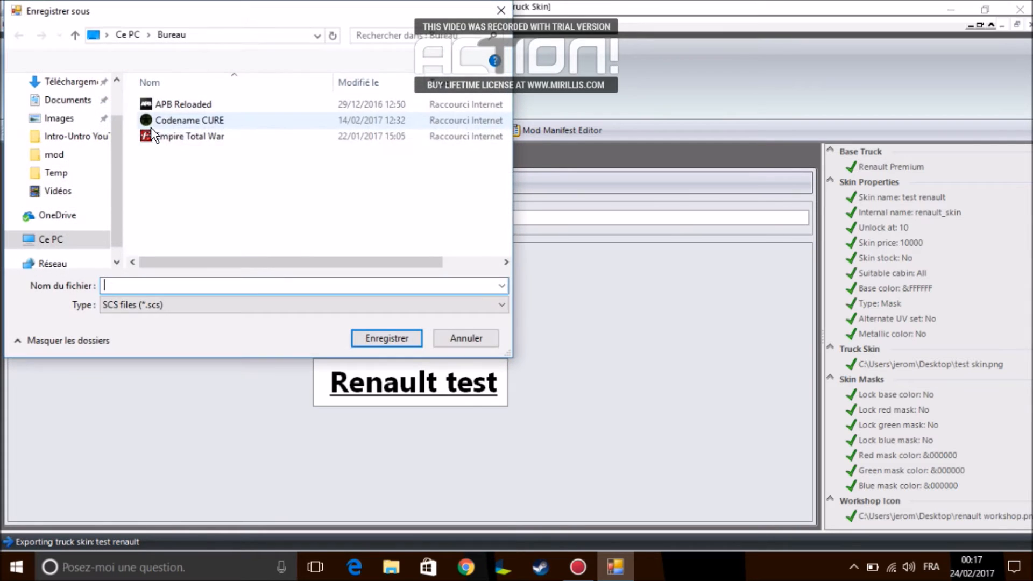
pyautogui.click(59, 100)
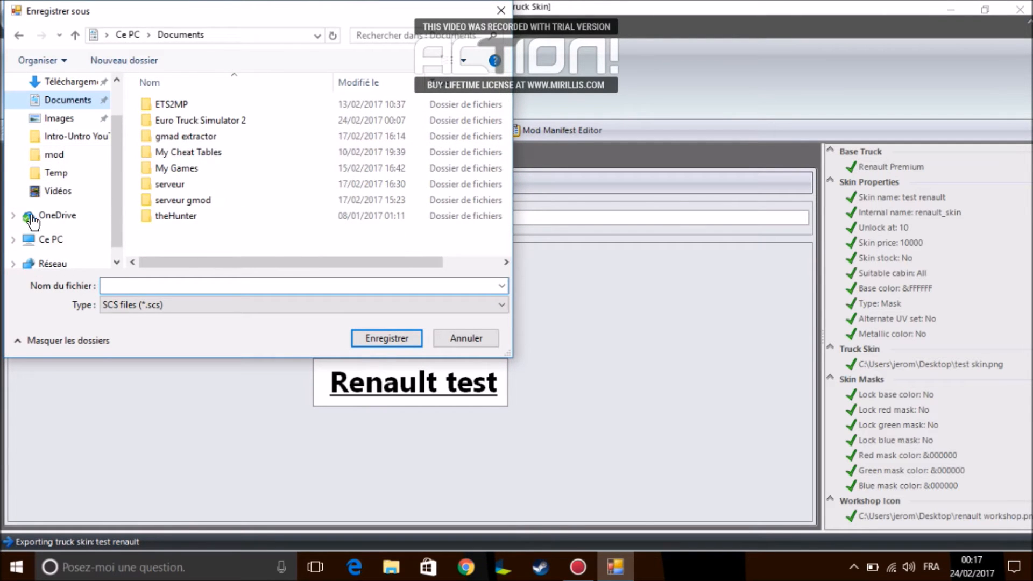
pyautogui.doubleClick(269, 116)
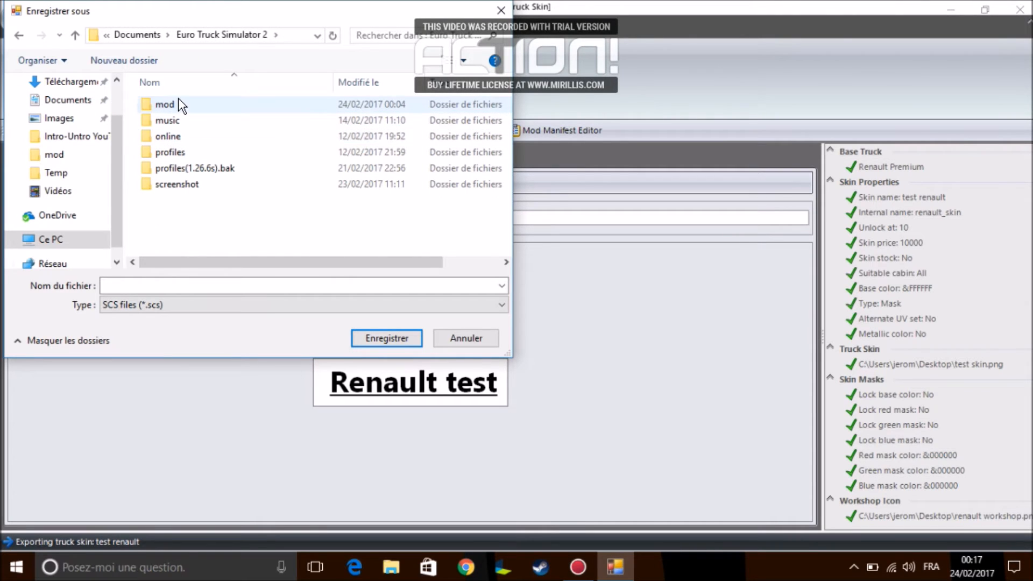
pyautogui.doubleClick(179, 104)
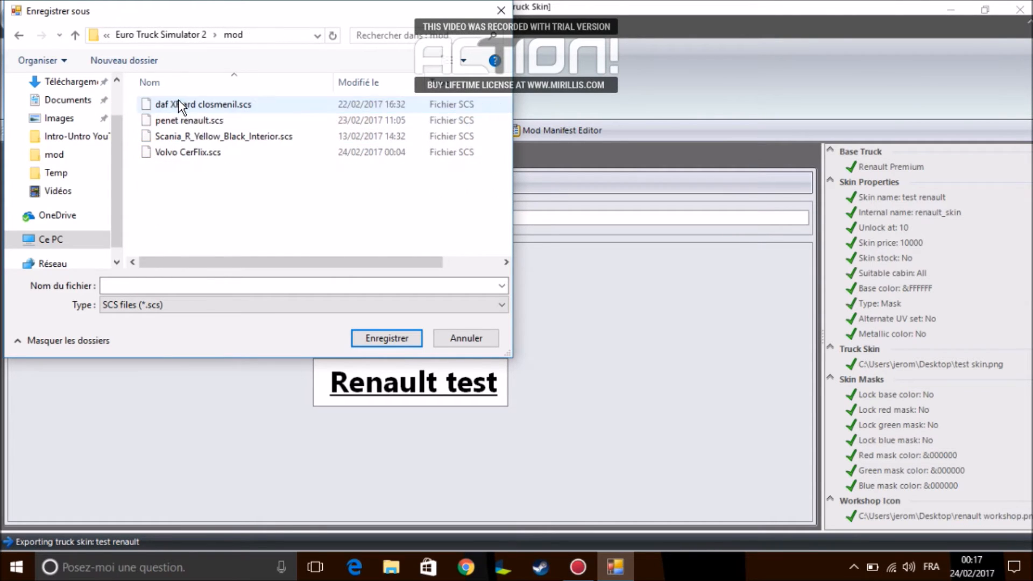
pyautogui.click(154, 281)
pyautogui.write('renault test')
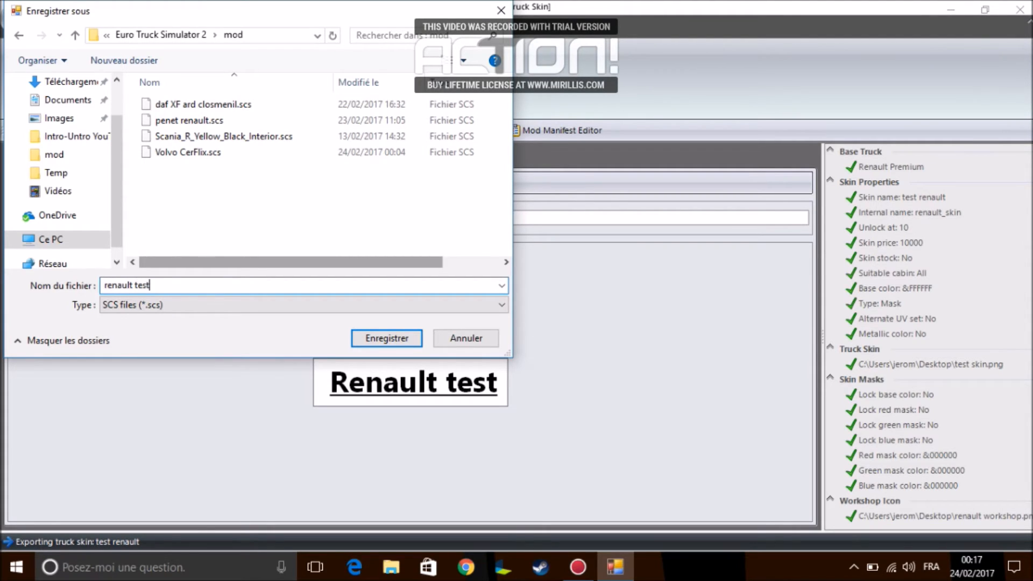
pyautogui.click(386, 338)
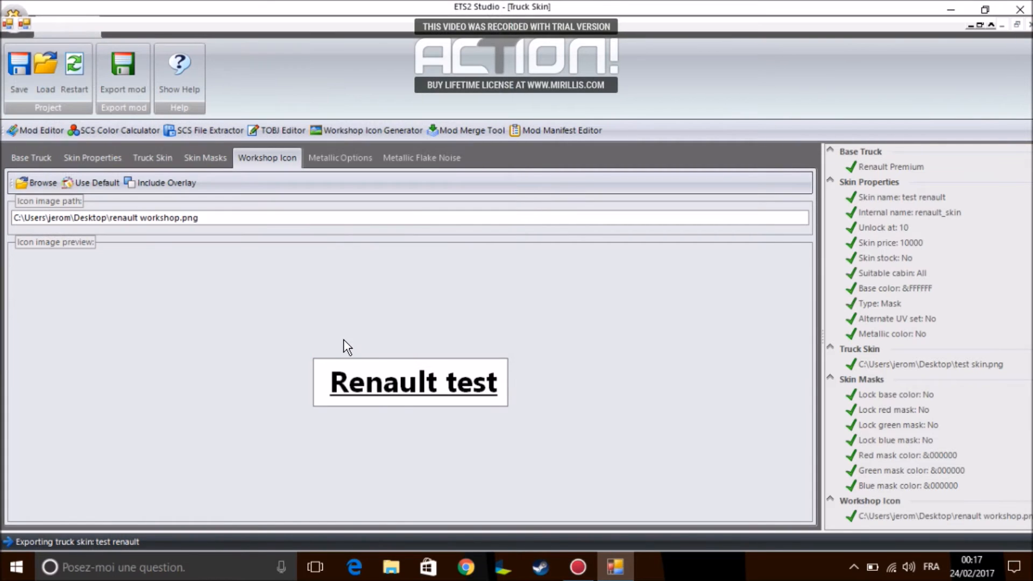
pyautogui.click(1019, 9)
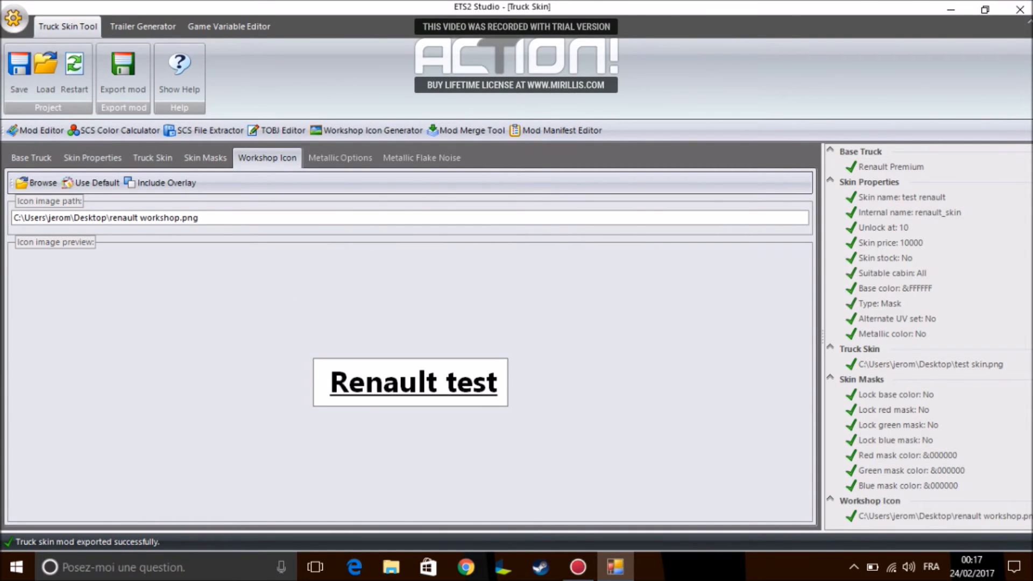
# Rearrange the PhotoFiltre 7, ETS2 Studio and Euro Truck Simulator 2 icons on the desktop and launch Euro Truck Simulator 2.
pyautogui.moveTo(480, 195); pyautogui.dragTo(702, 273)
pyautogui.moveTo(463, 102); pyautogui.dragTo(684, 341)
pyautogui.moveTo(473, 16); pyautogui.dragTo(475, 271)
pyautogui.doubleClick(496, 271)
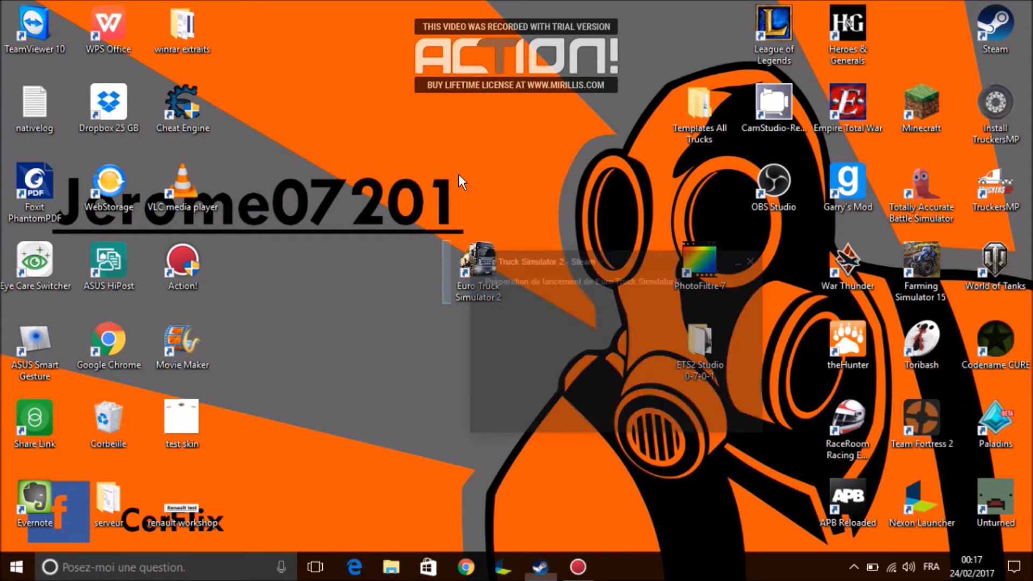